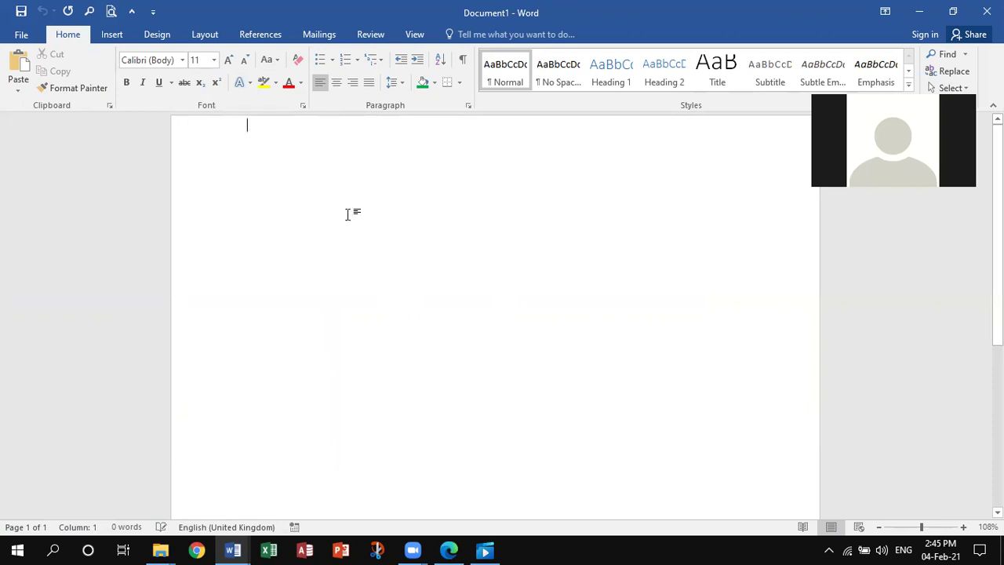
Set the text formatting for the blank document to NikoshBAN, size 14, with the standard dark blue font colour
left_click(182, 60)
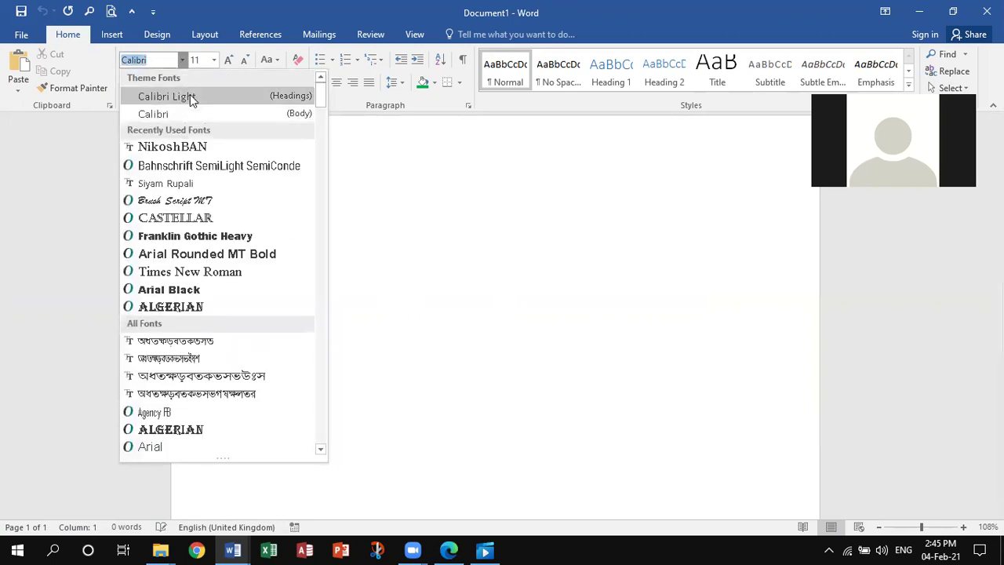
left_click(193, 147)
left_click(213, 61)
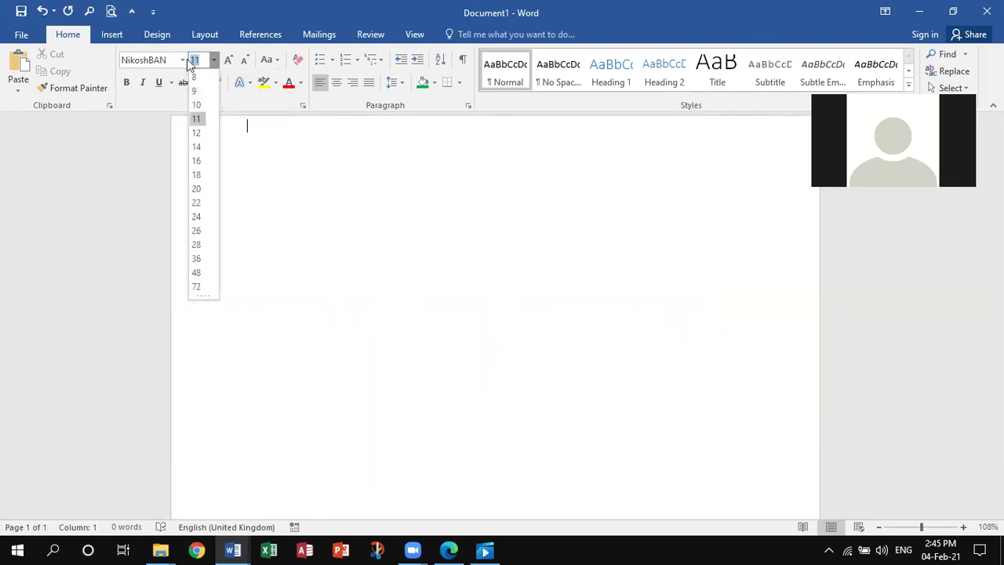
left_click(182, 60)
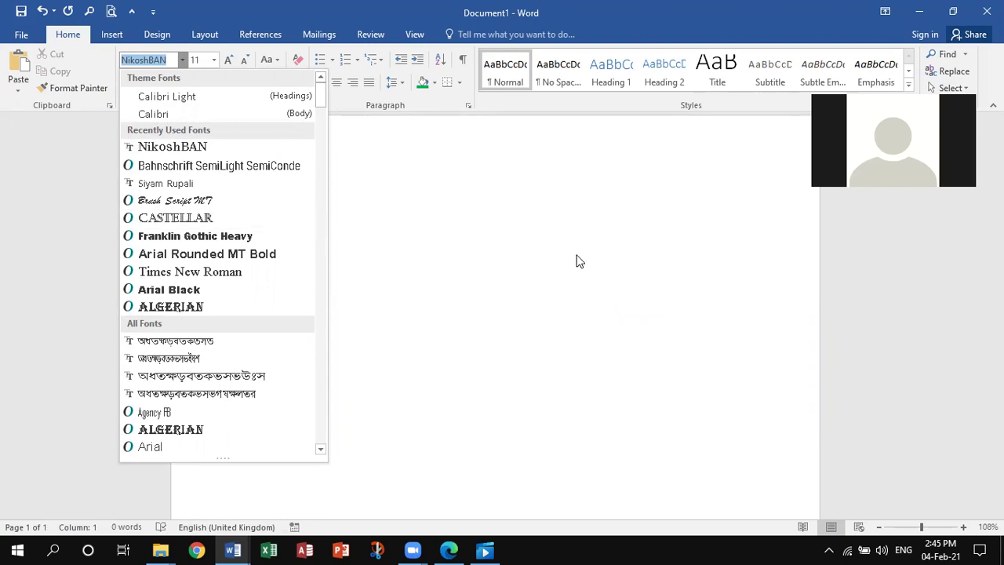
left_click(170, 147)
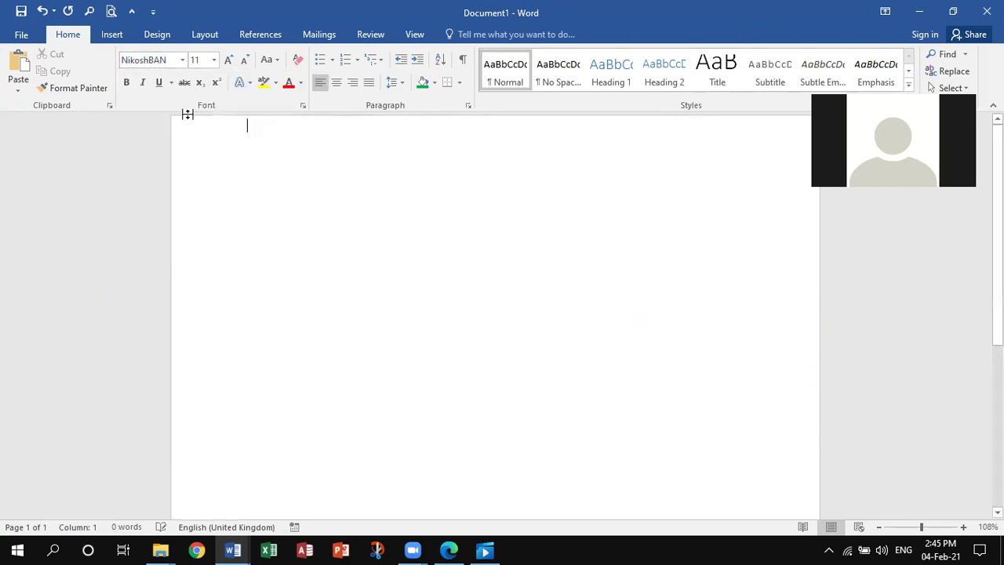
left_click(213, 60)
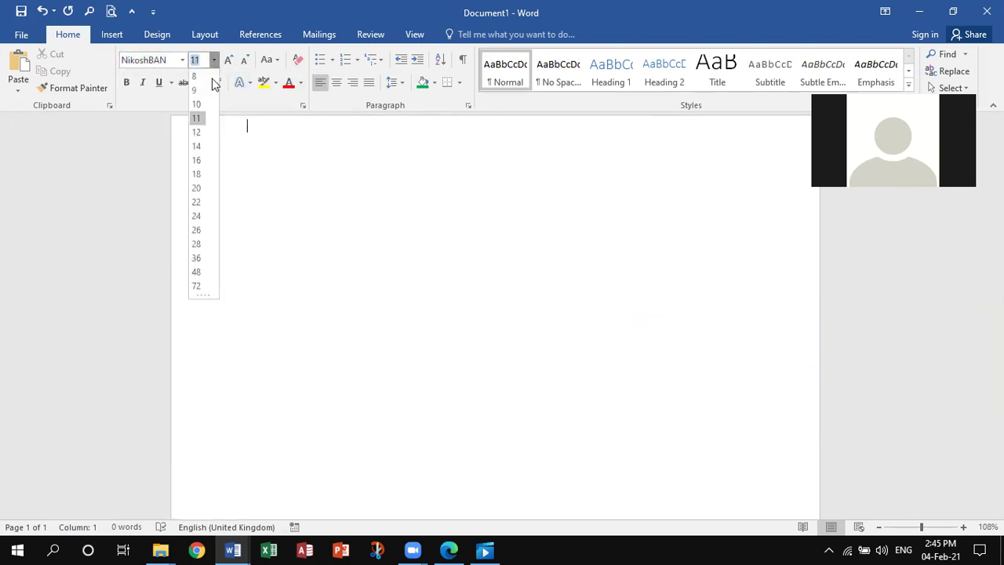
left_click(198, 147)
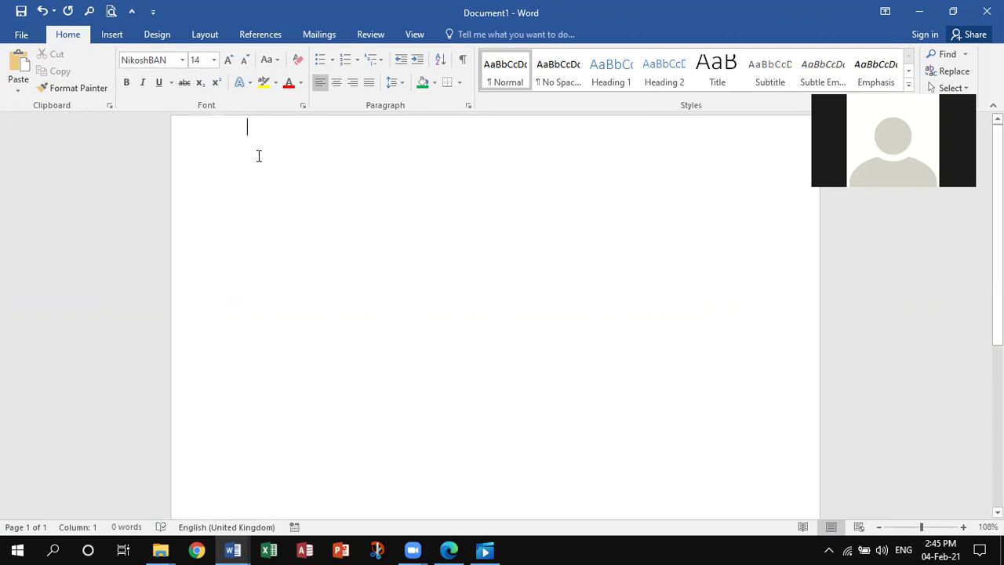
left_click(300, 83)
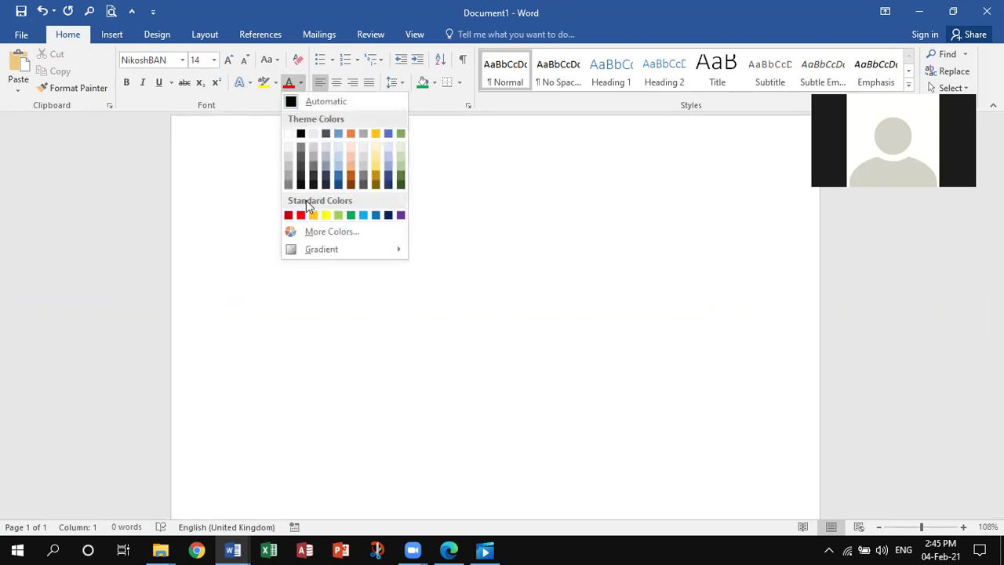
left_click(389, 215)
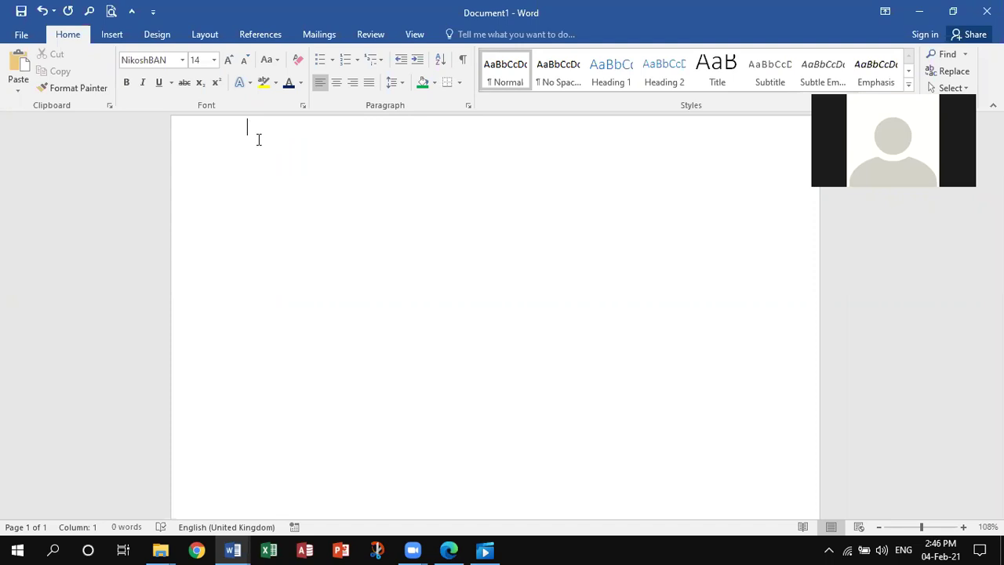
Write the Bengali word "ওয়ার্ড" at the start of the document and begin the second word with "প্র"
type("O")
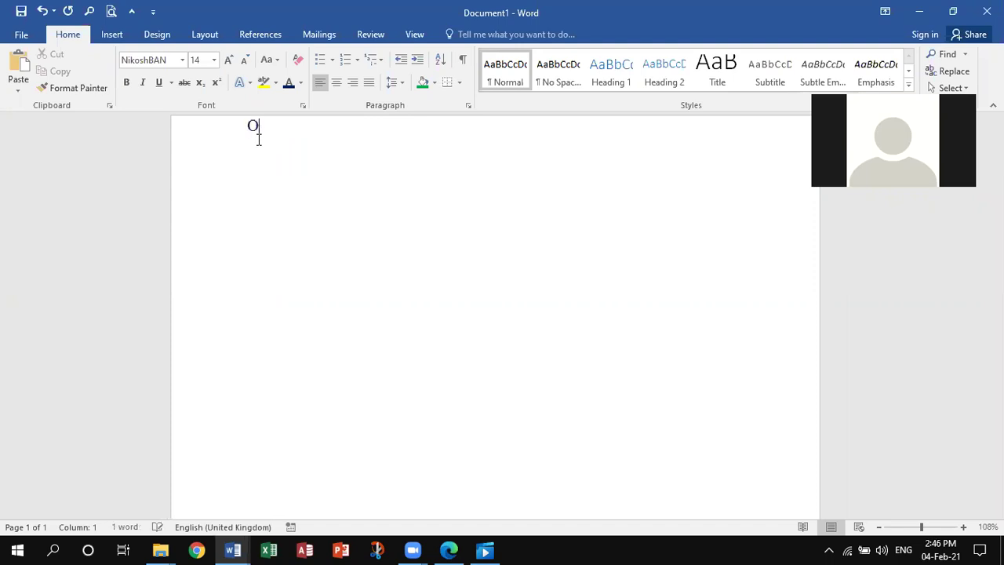
key("BackSpace")
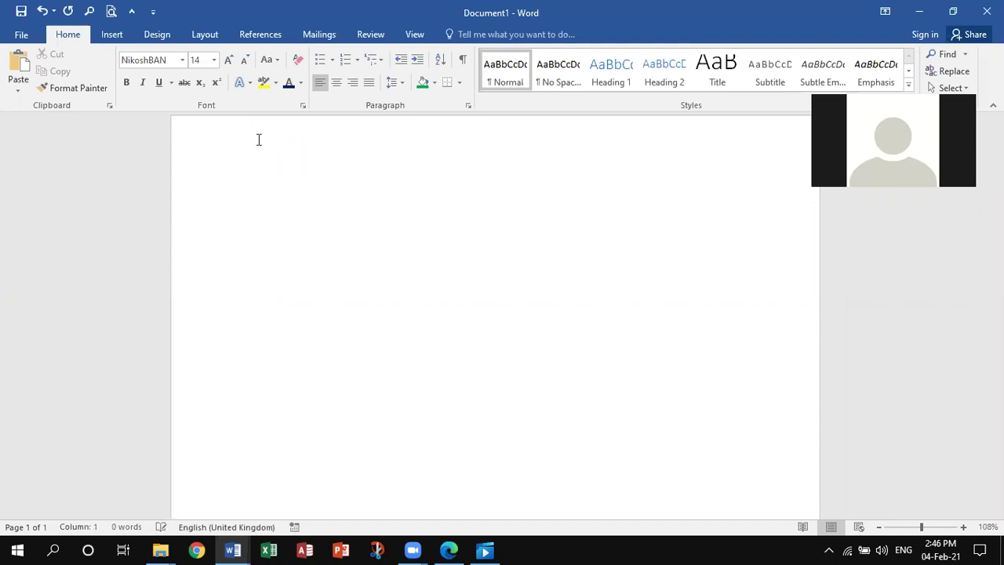
type("orrD")
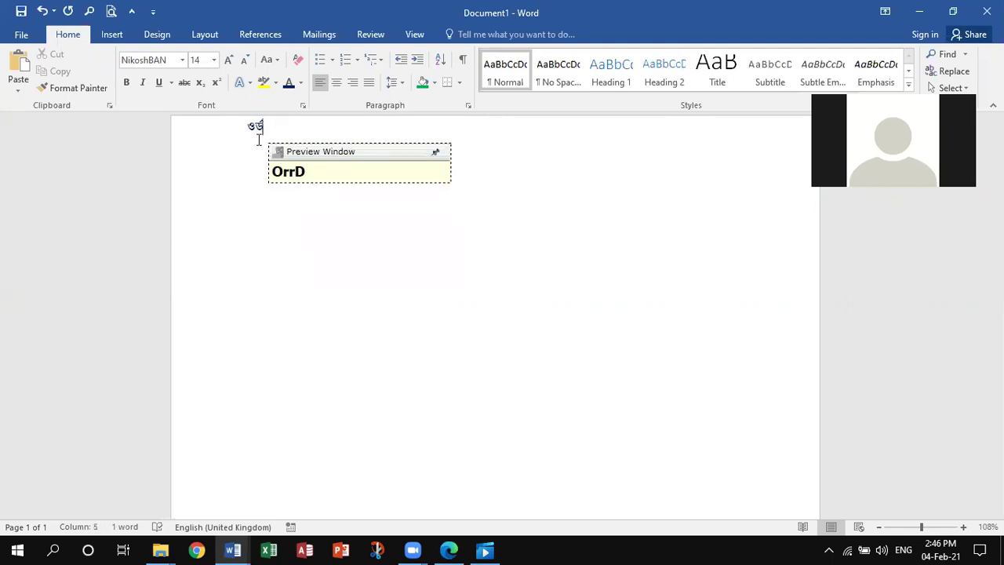
key("BackSpace")
key("BackSpace")
key("BackSpace")
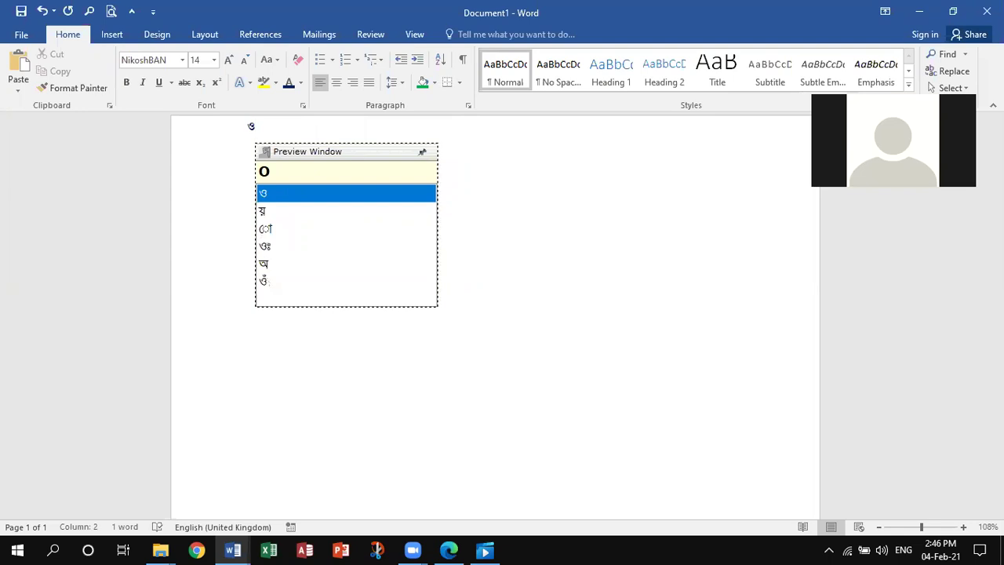
type("YaRR")
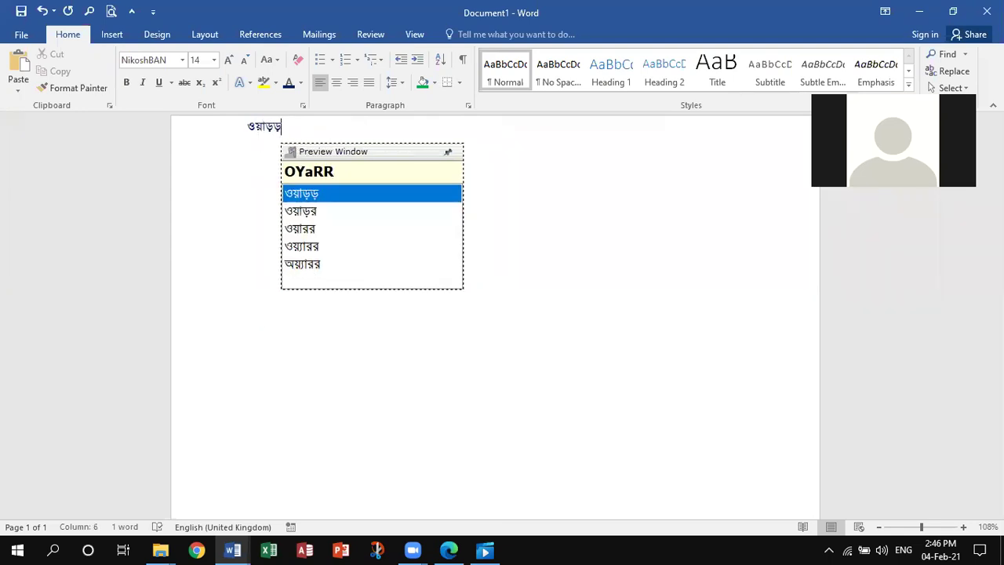
key("BackSpace")
key("BackSpace")
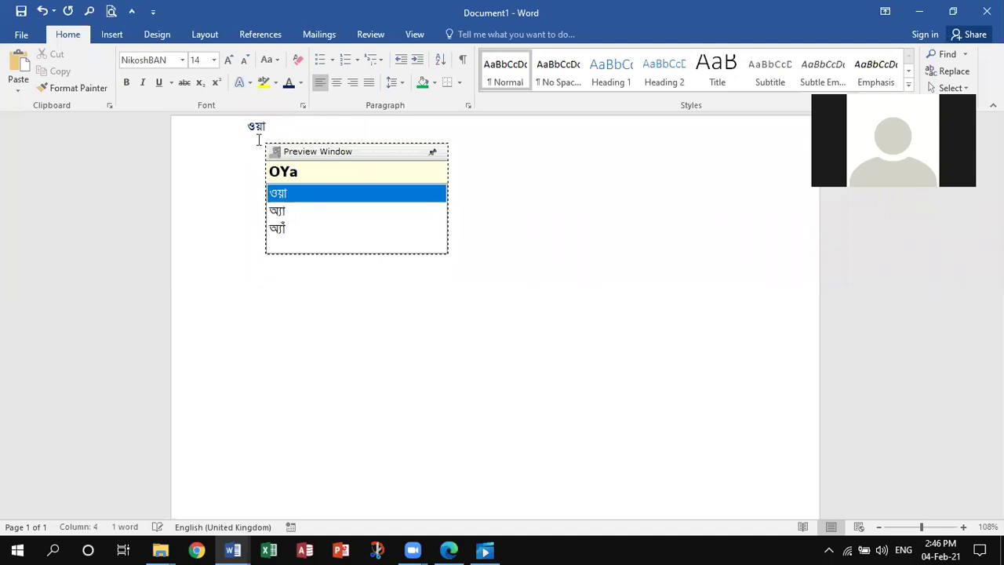
type("rrD pr")
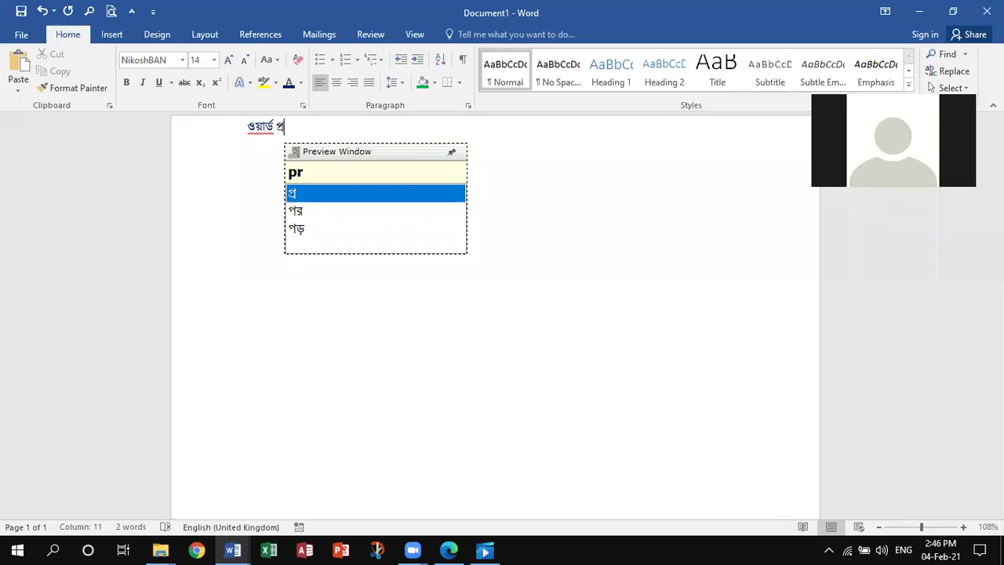
Continue the Bengali line so that it reads "ওয়ার্ড প্রসে স রের কাজ"
type("se d")
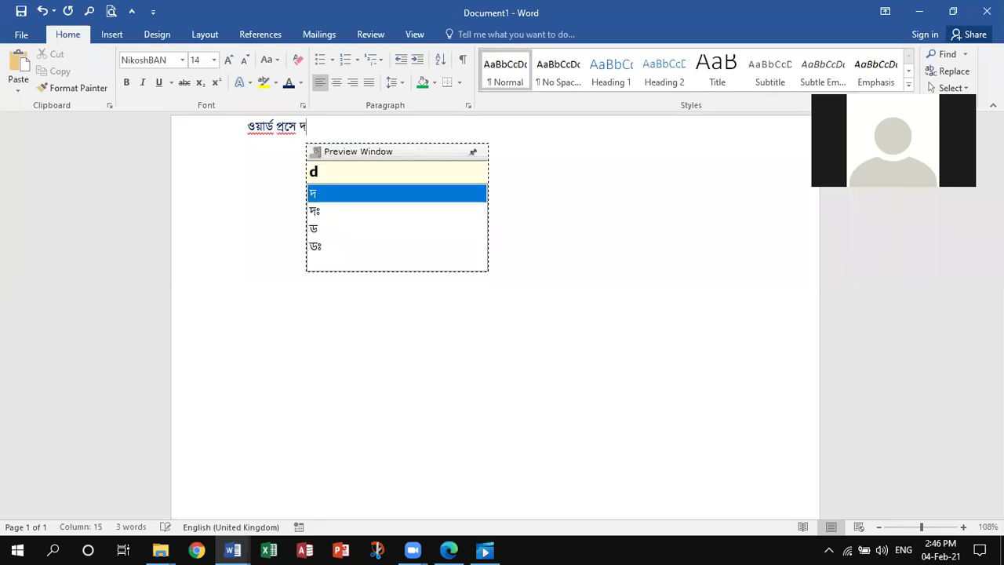
type(" rer")
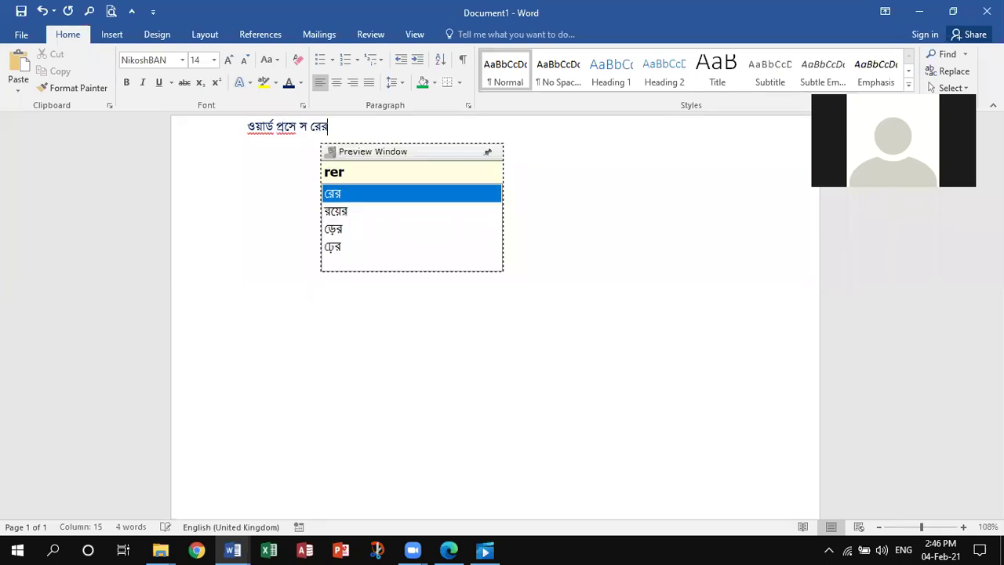
type(" k")
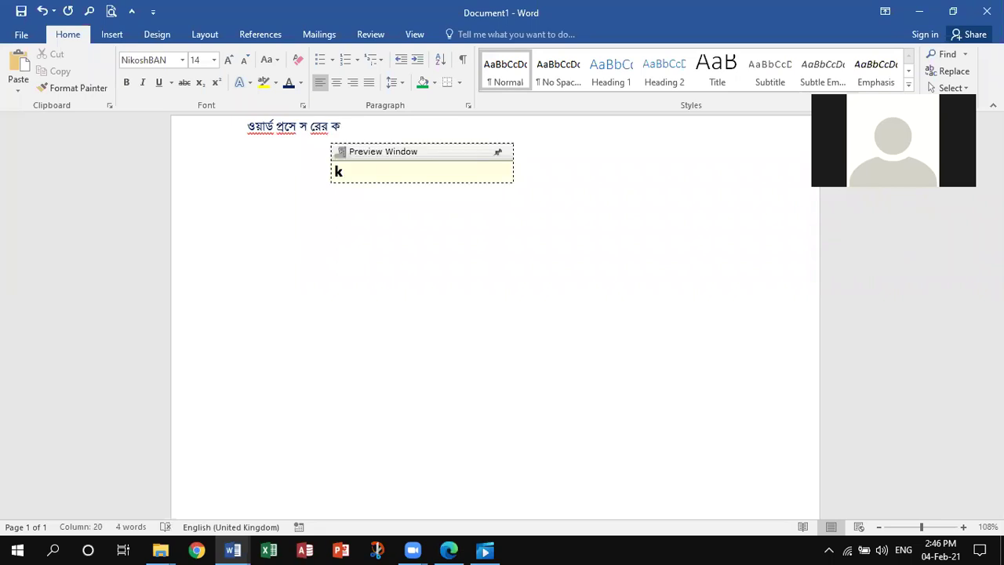
type("aj")
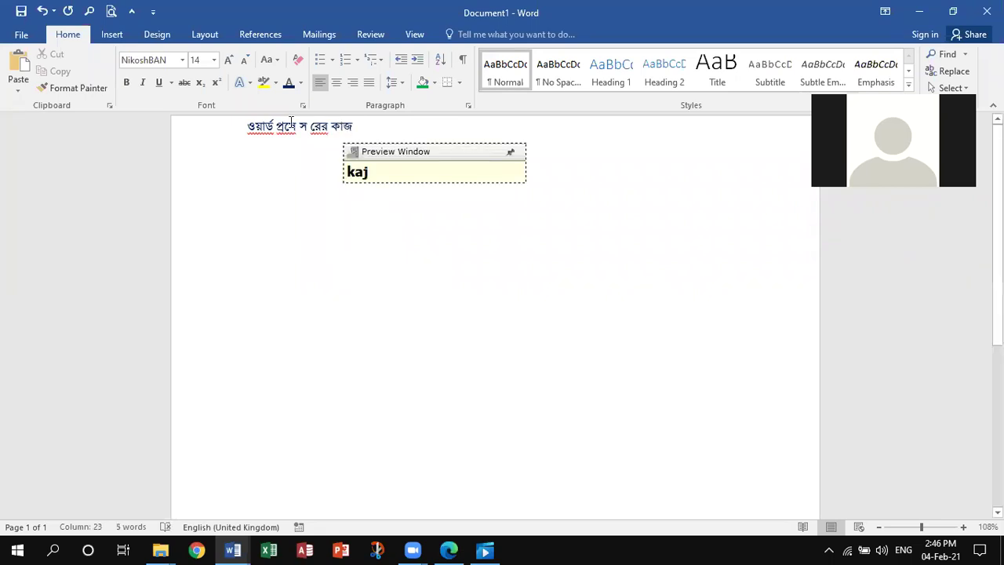
Remove the stray spaces to form "প্রসেসরের" and insert "২টি" before "কাজ"
left_click(301, 128)
type("ka")
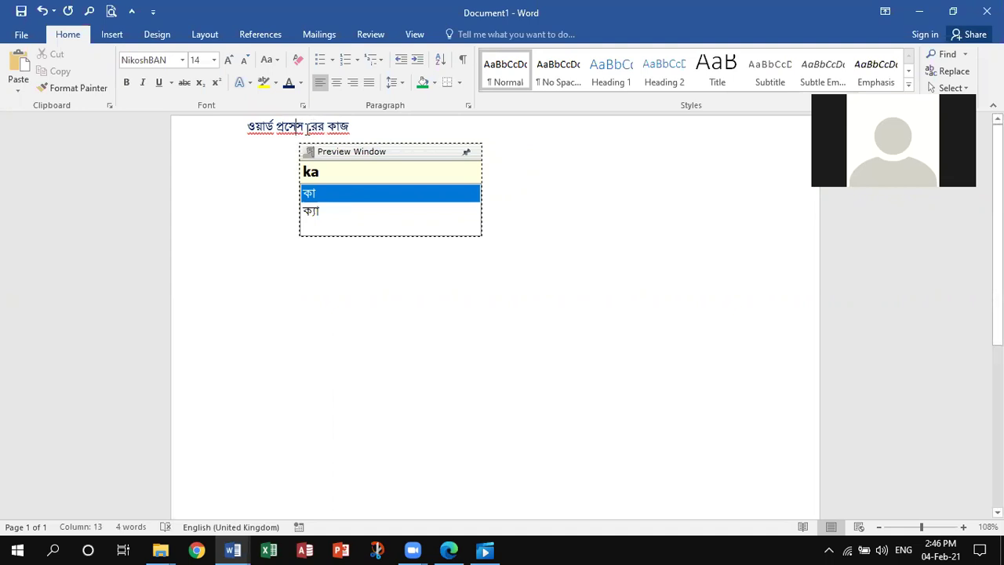
key("BackSpace")
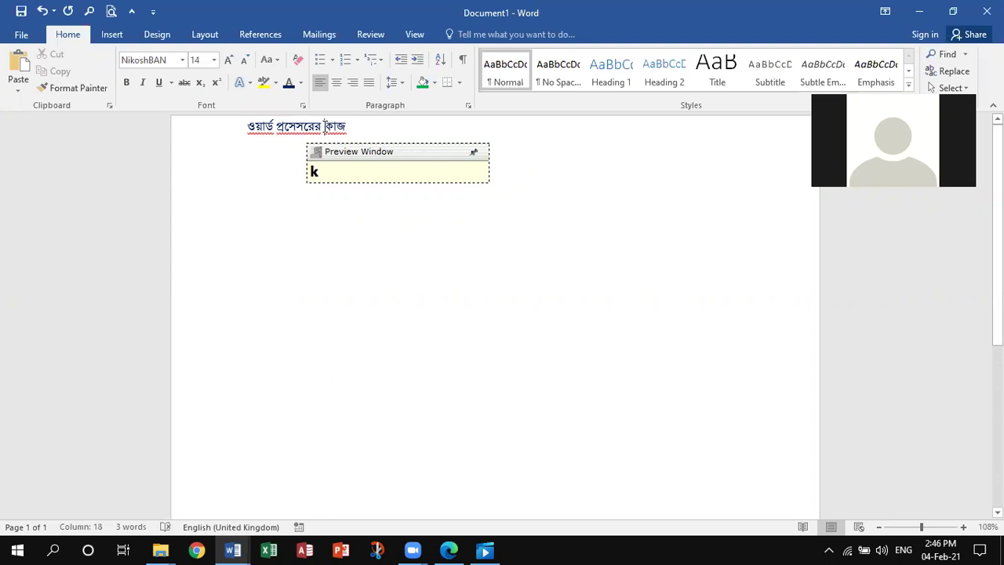
type("2T")
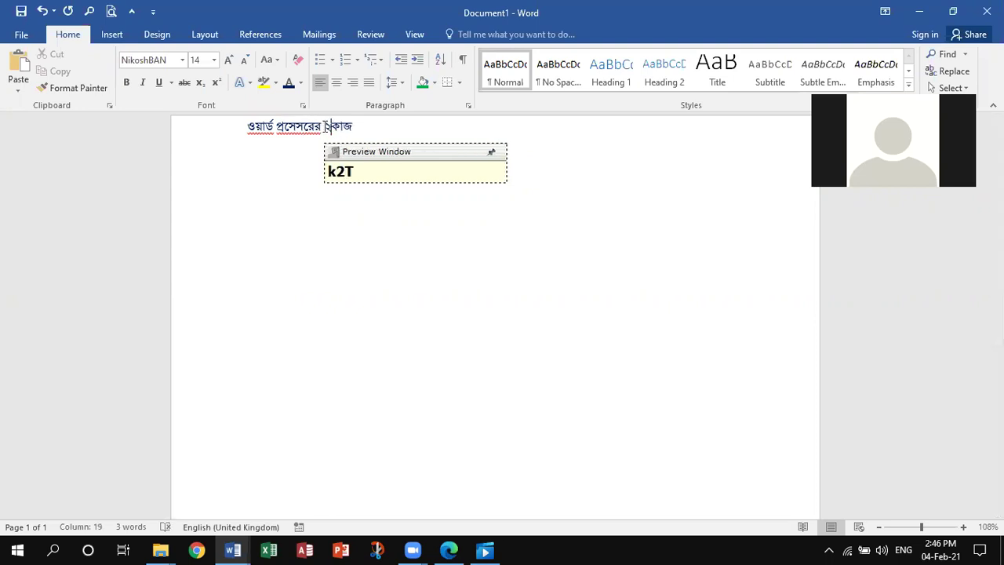
type("i")
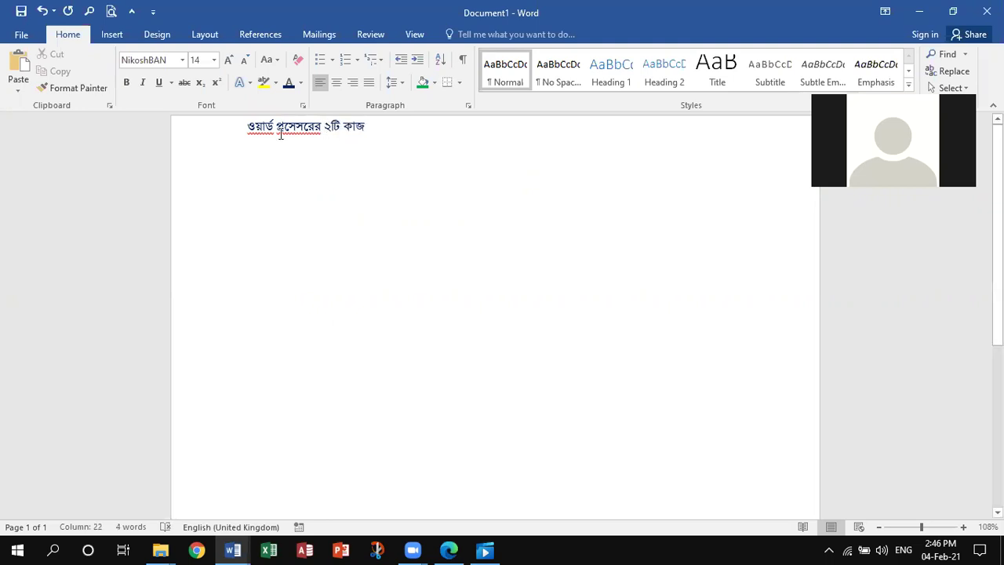
Set the font size of the whole Bengali heading line to 24
key("ctrl+a")
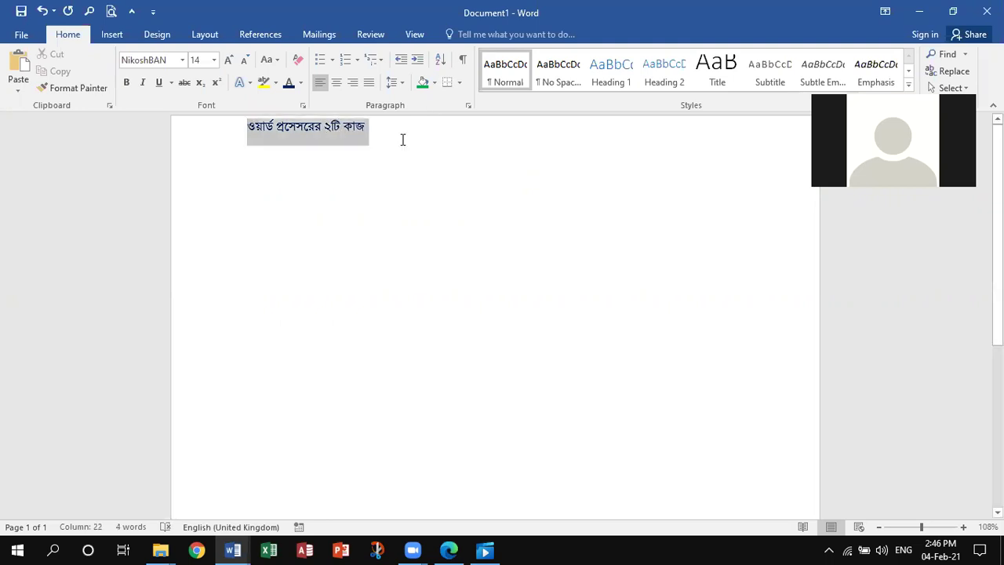
left_click(215, 62)
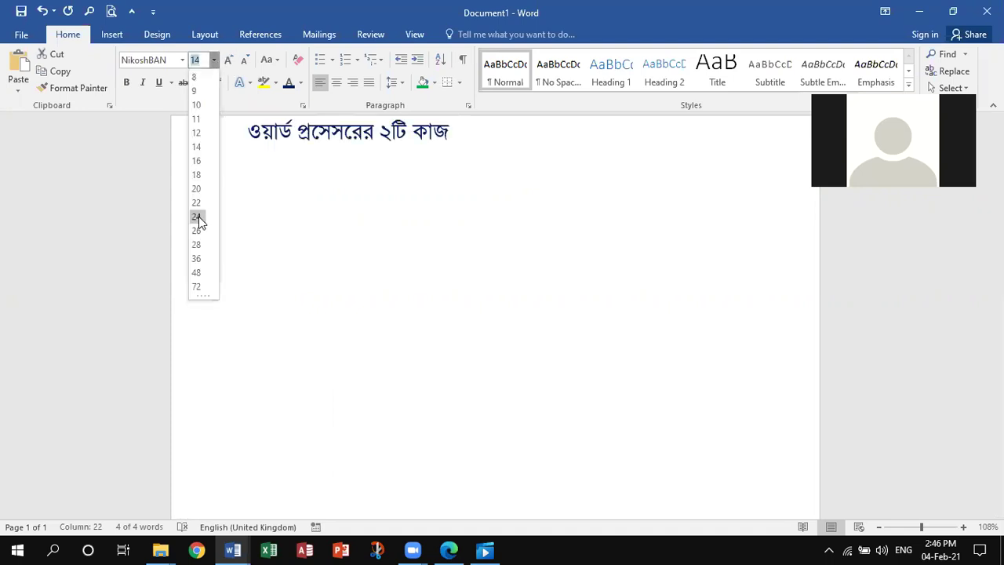
left_click(198, 217)
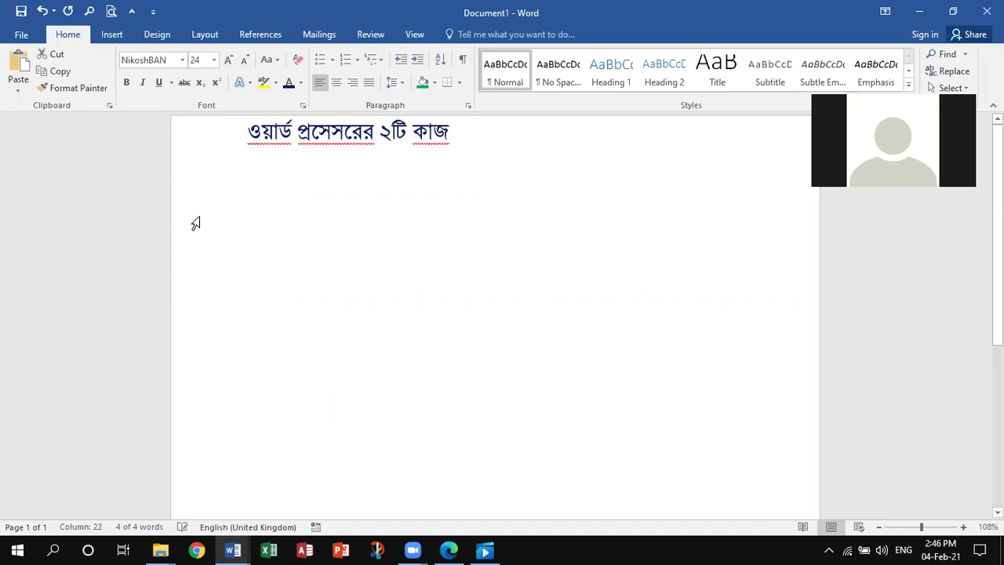
Add "ঃ" at the end of the heading and start a new line below it
left_click(447, 136)
type(":")
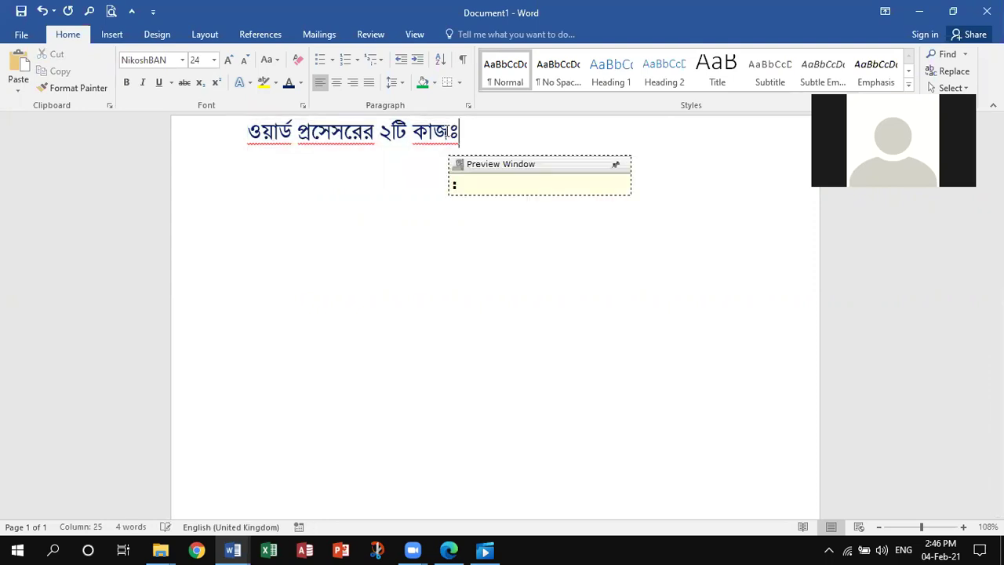
left_click(461, 133)
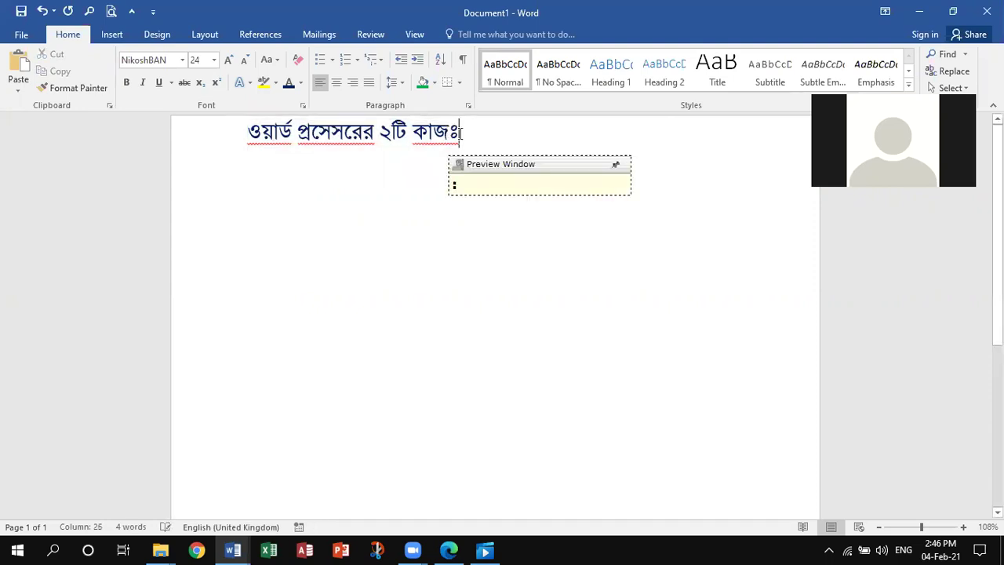
key("Return")
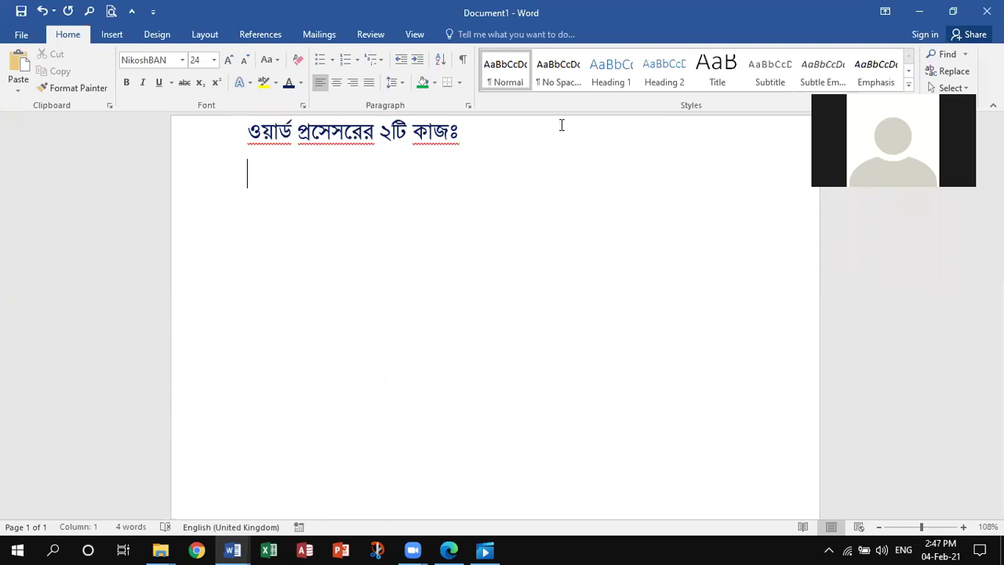
Begin the first list item under the heading with "১। ওয়ার্ড"
type("১।")
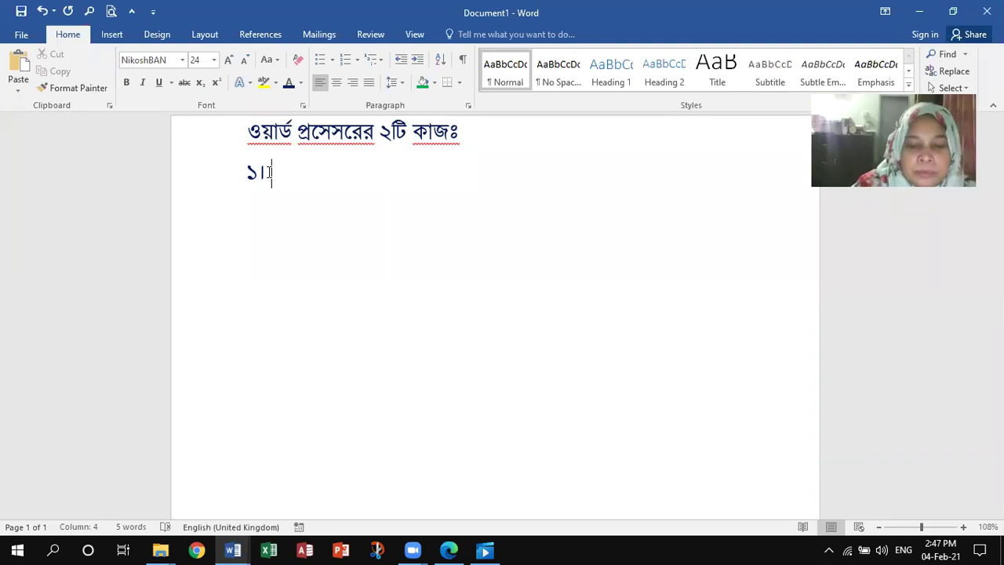
type("o")
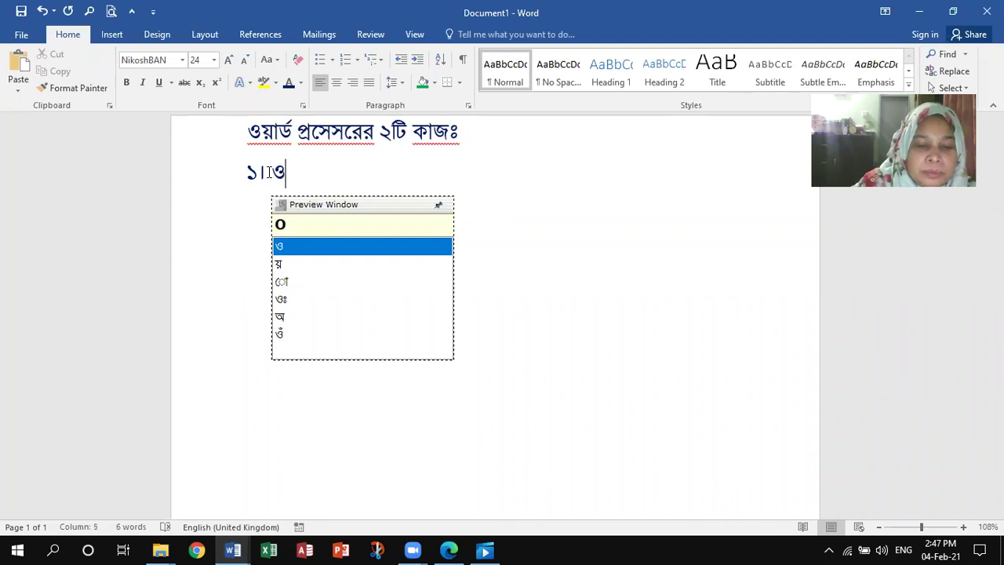
type("Ya")
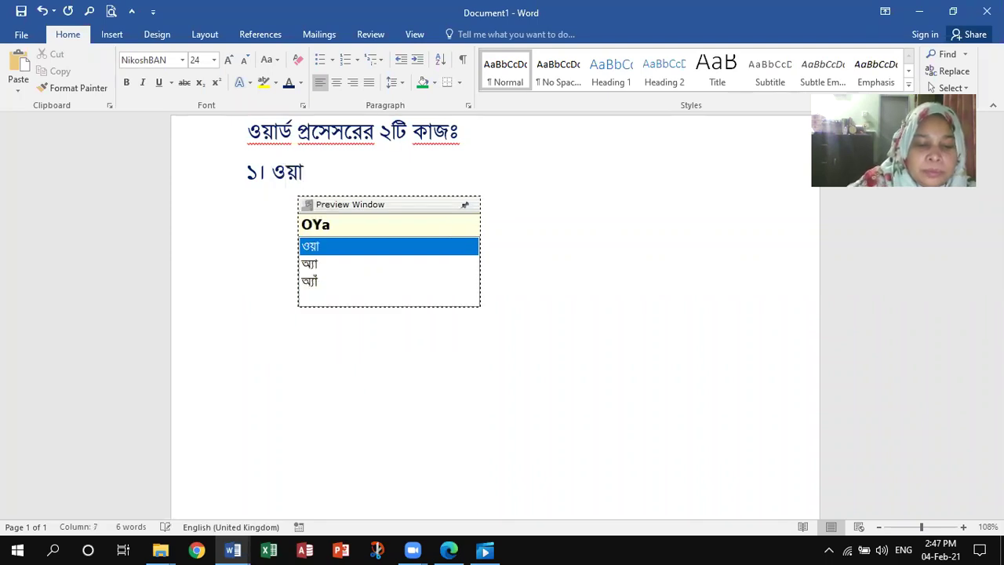
type("rrD ")
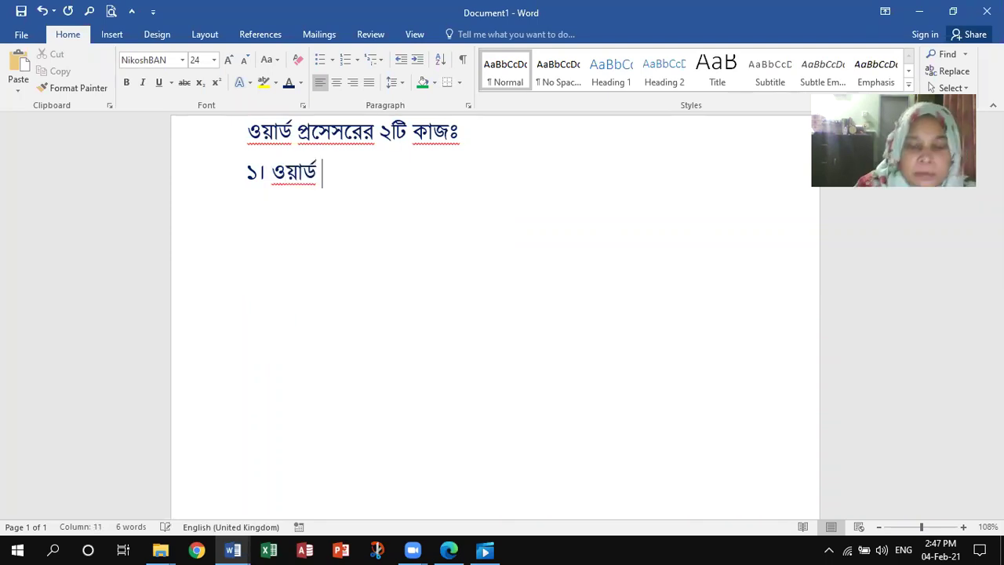
Add "প্রসেসরে" after "ওয়ার্ড" in the first list item, written as one word without a stray space
type("pr")
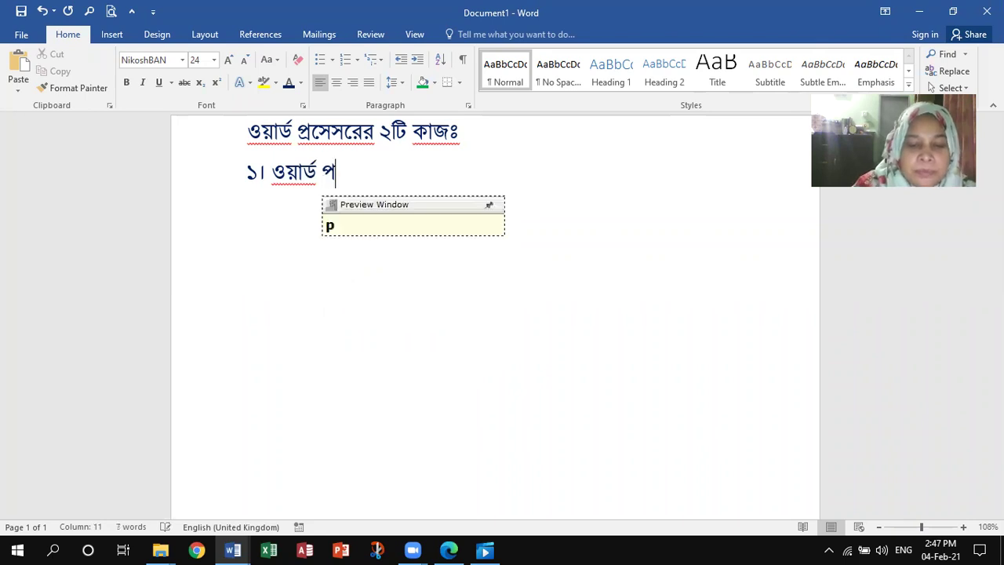
type("ses")
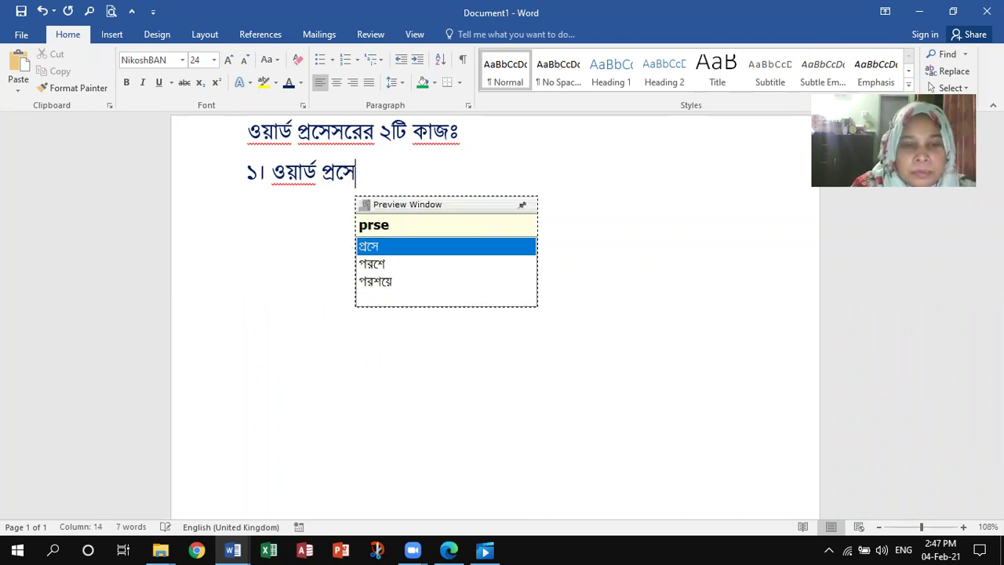
type("r")
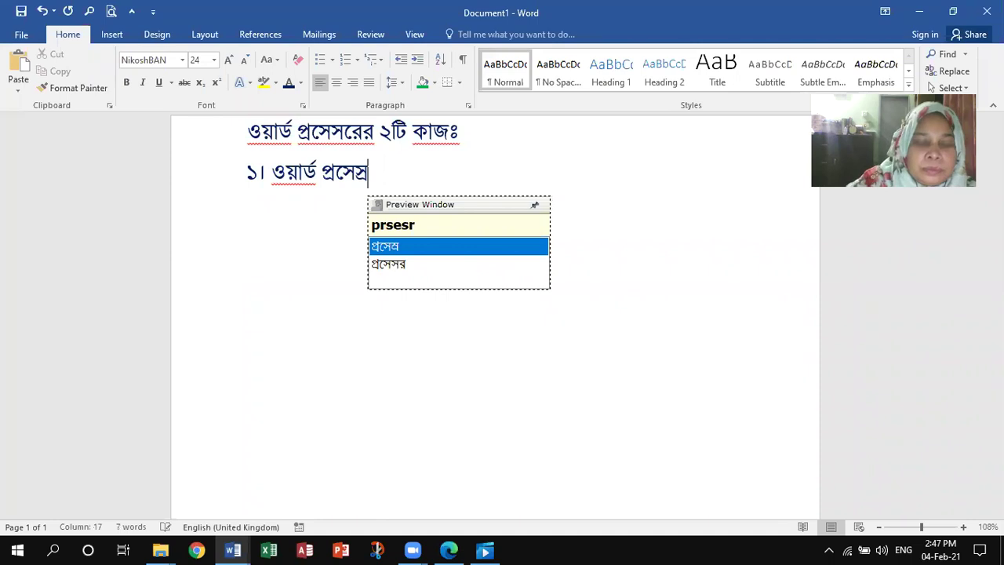
key("BackSpace")
type("re")
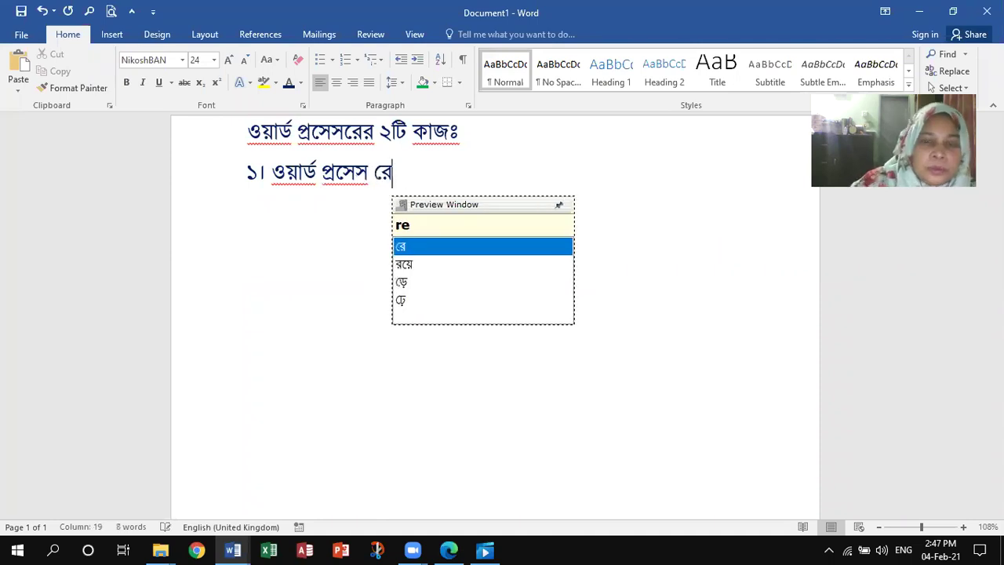
left_click(373, 170)
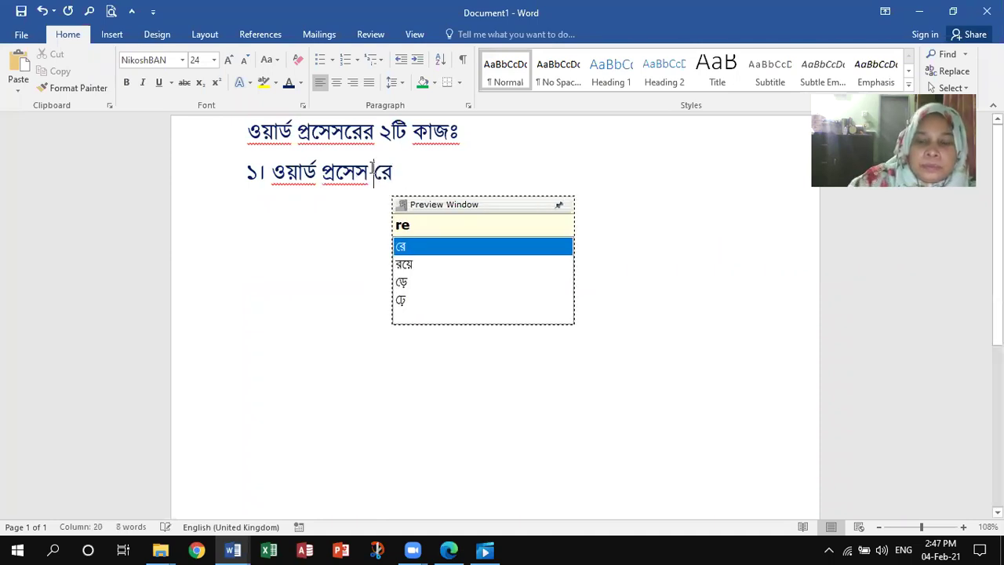
key("BackSpace")
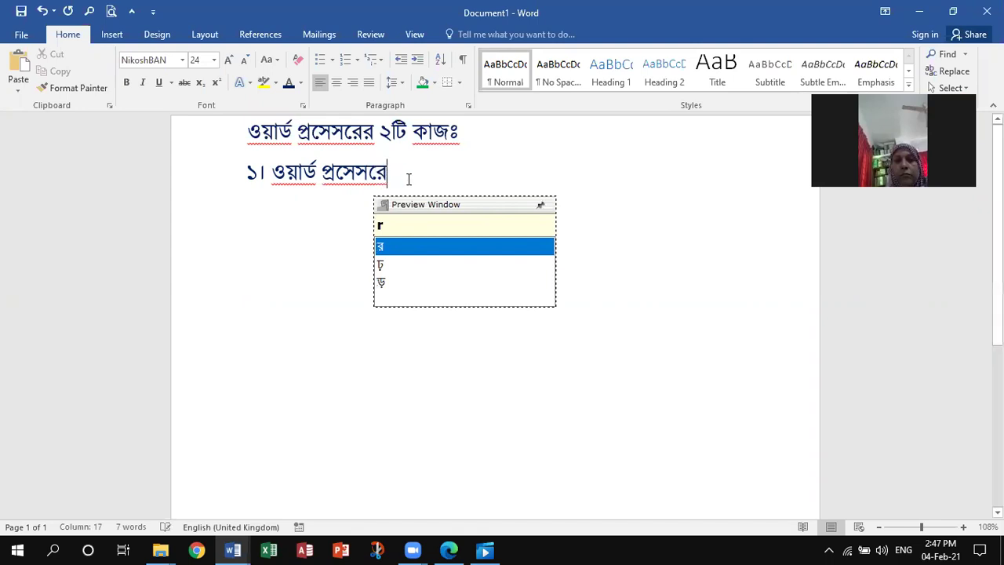
Continue the first list item with "যে কোন শব্দ ছোট", choosing the spelling "ছোট" from the suggestions
type("ze")
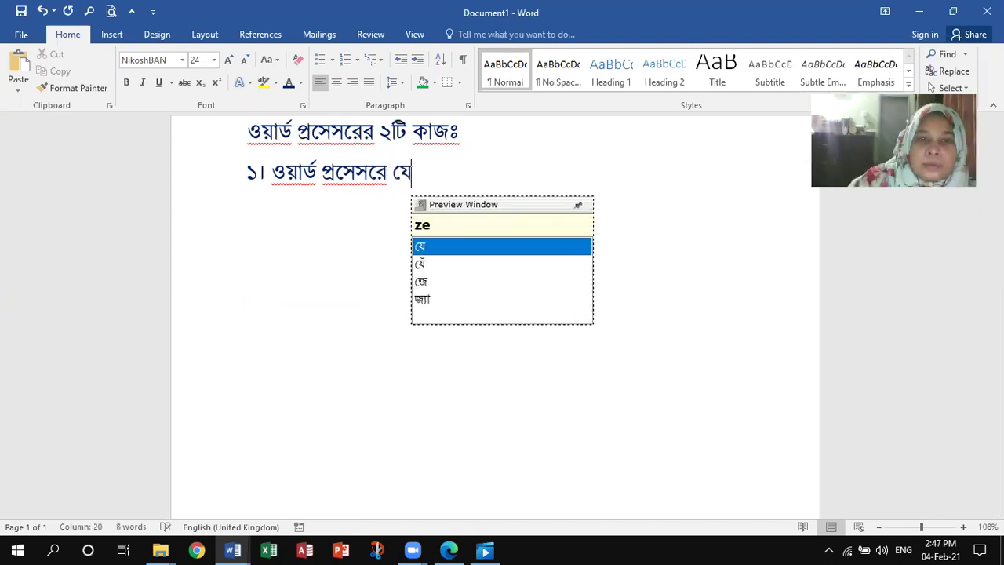
type(" kOn")
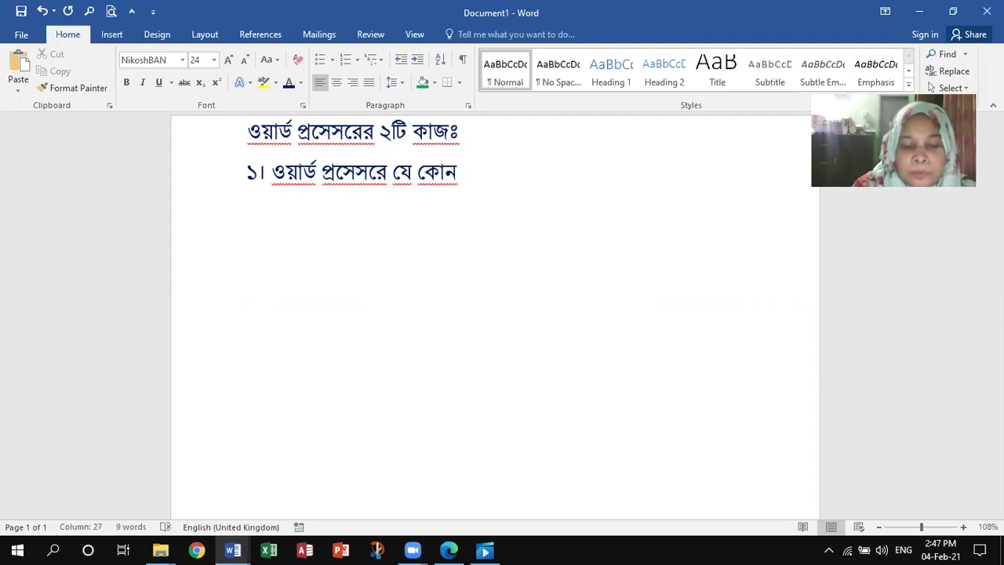
type(" shbd ")
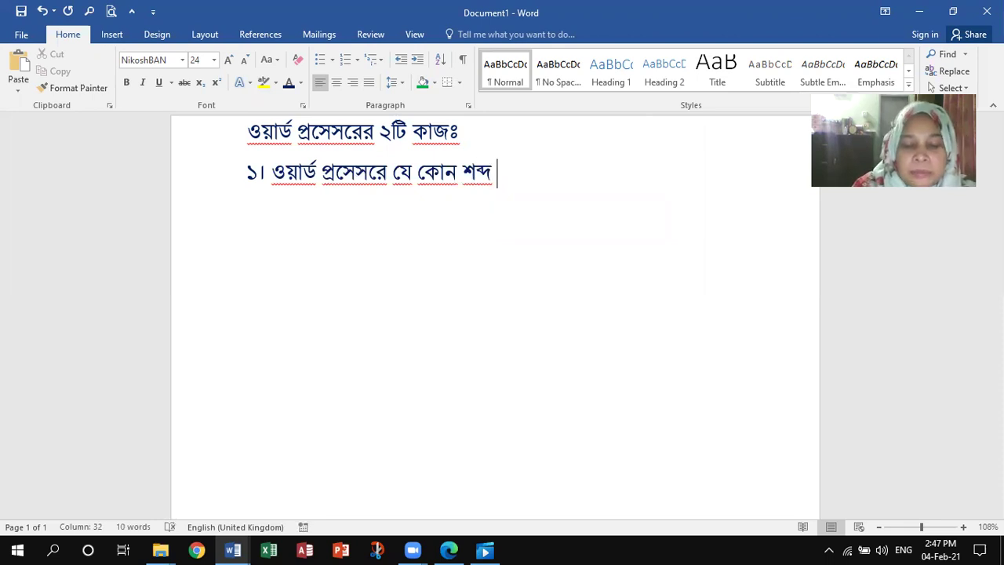
type("chOT")
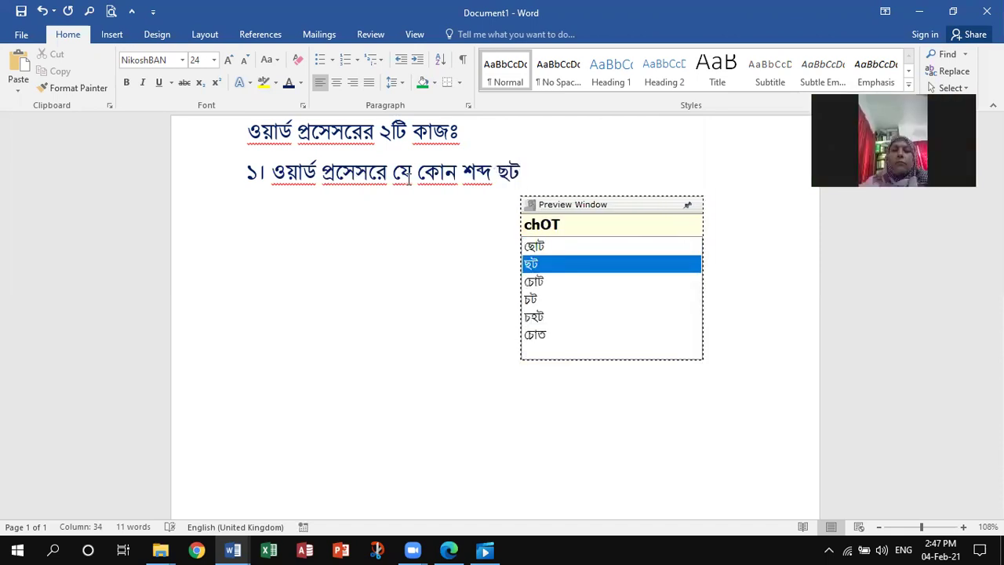
left_click(530, 246)
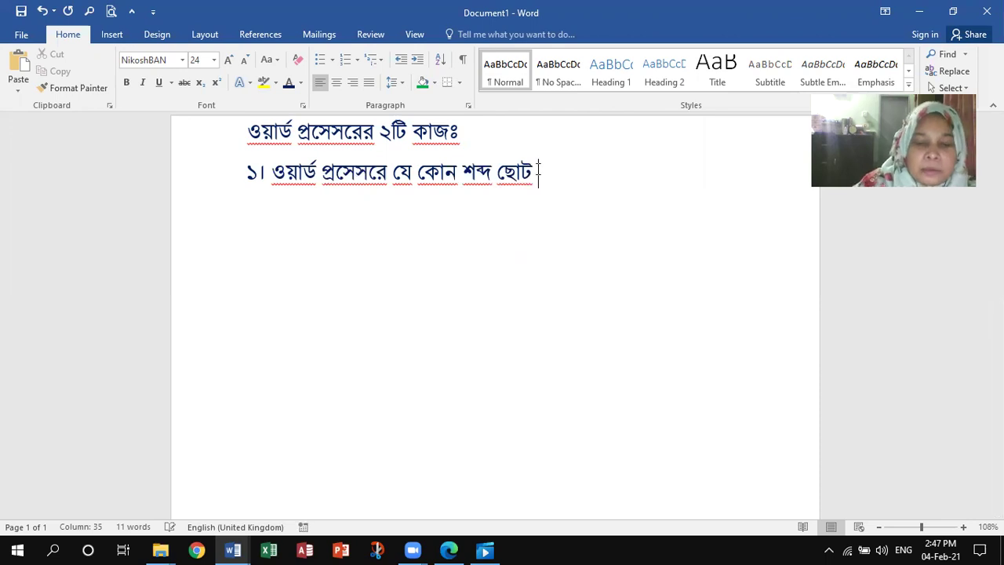
Complete the first list item's wording with "ও বড় করে লিখা যায়", leaving no space inside "করে"
type("O bR")
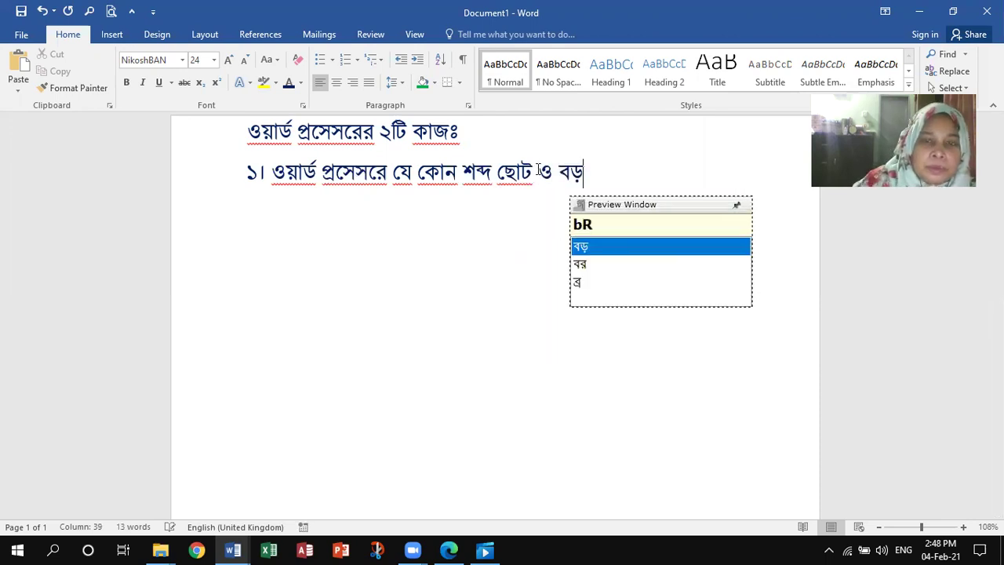
type(" k re ")
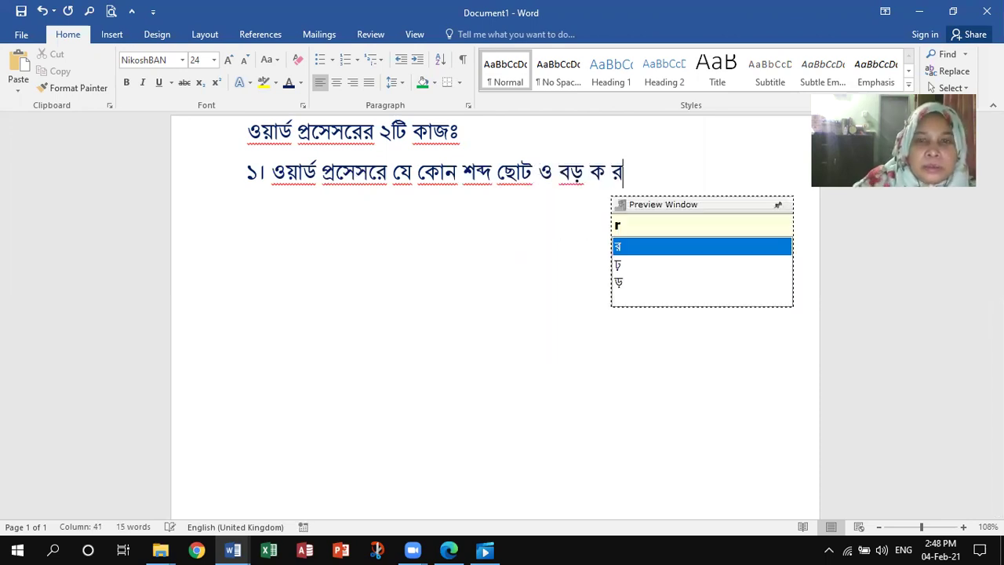
type("likha ")
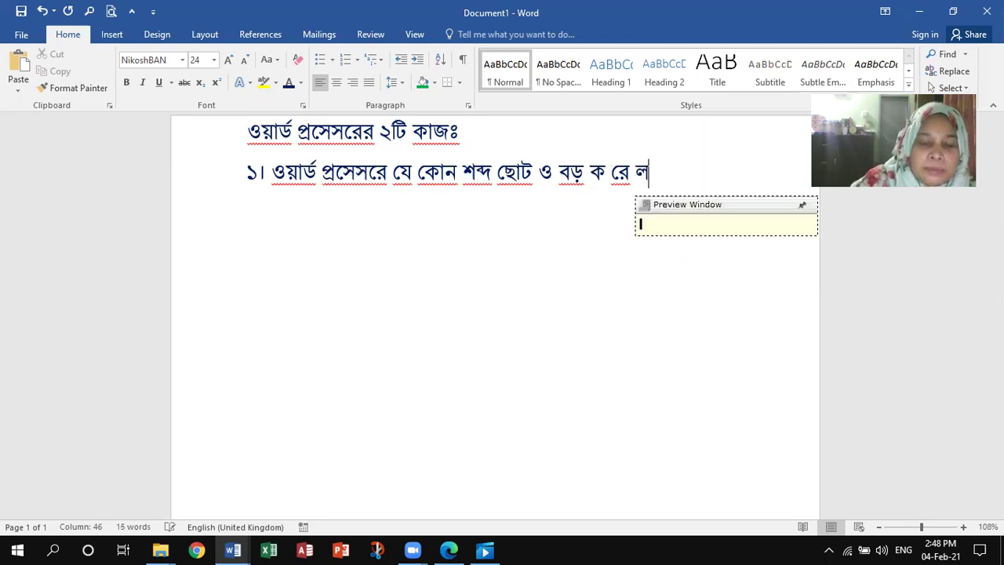
type("zay")
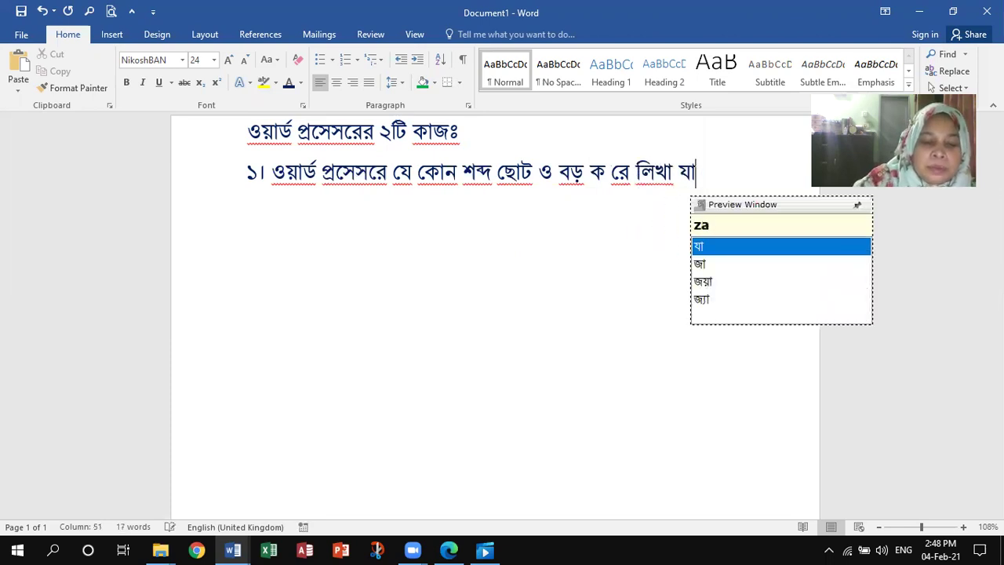
left_click(610, 171)
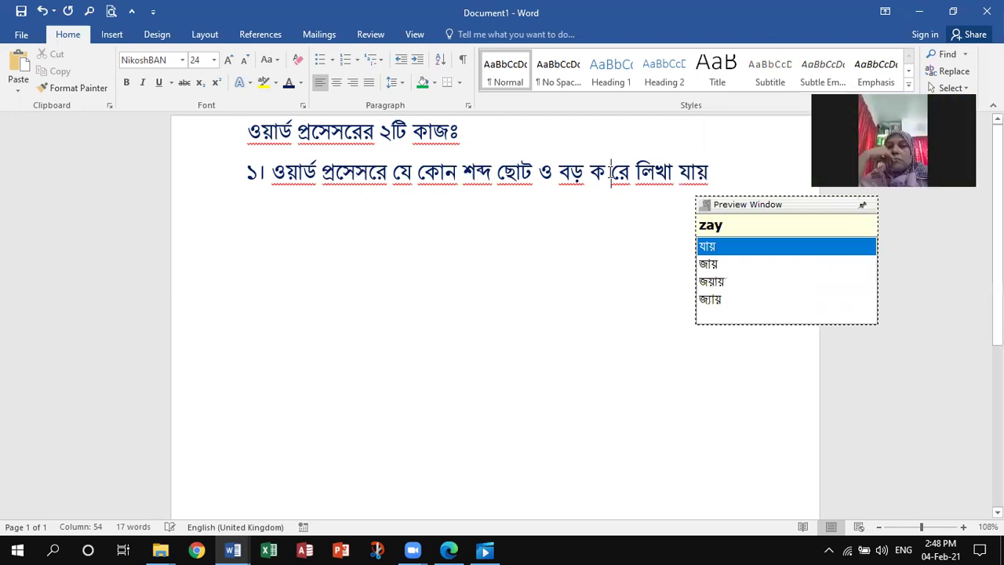
key("BackSpace")
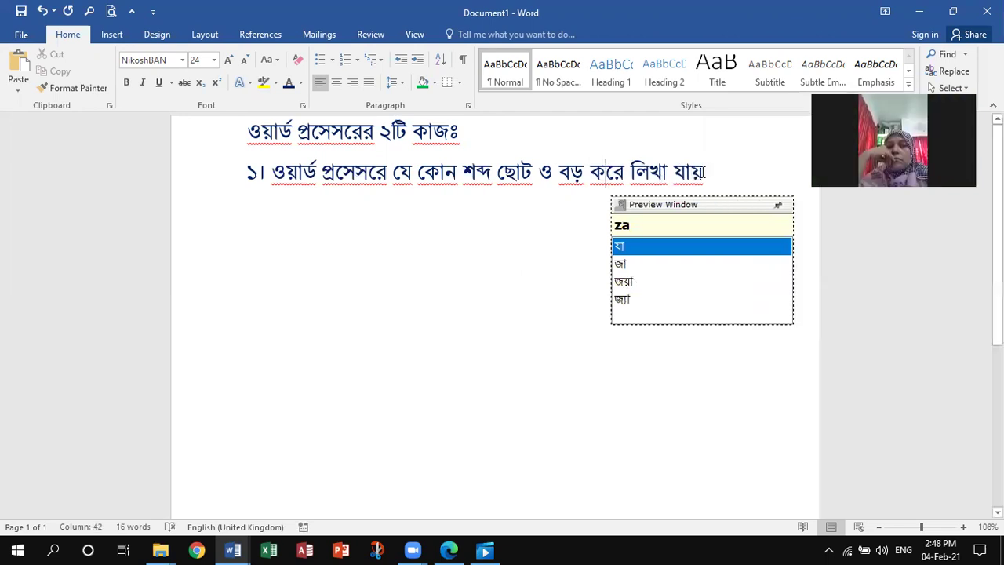
End the first list item with the Bengali full stop "।" directly after "যায়"
key("Return")
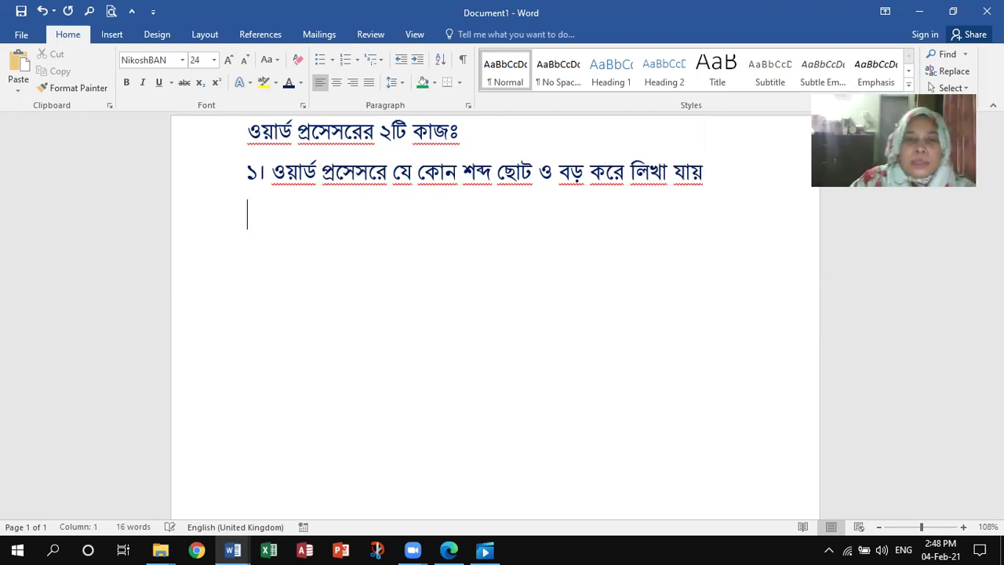
key("BackSpace")
type(".")
key("Left")
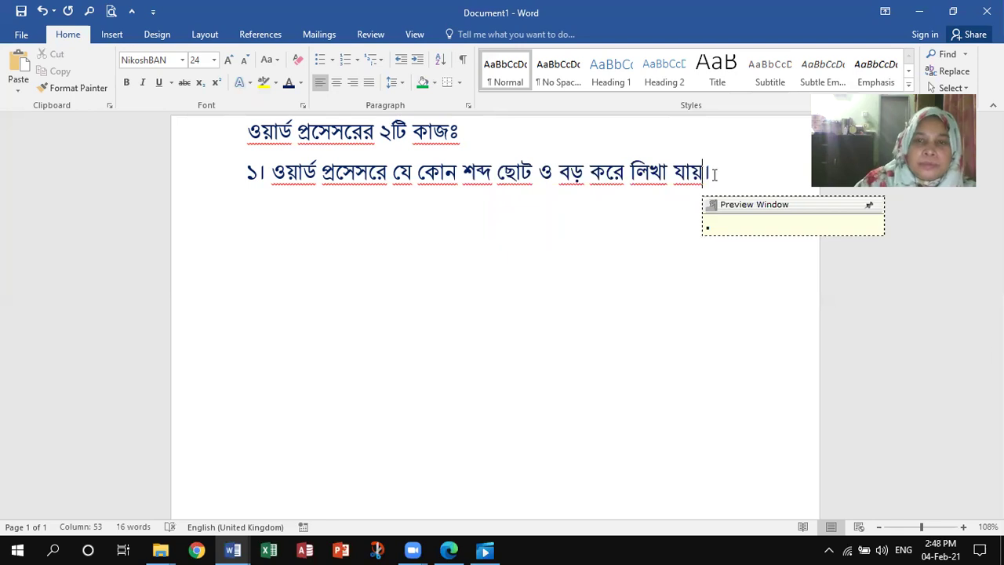
key("Right")
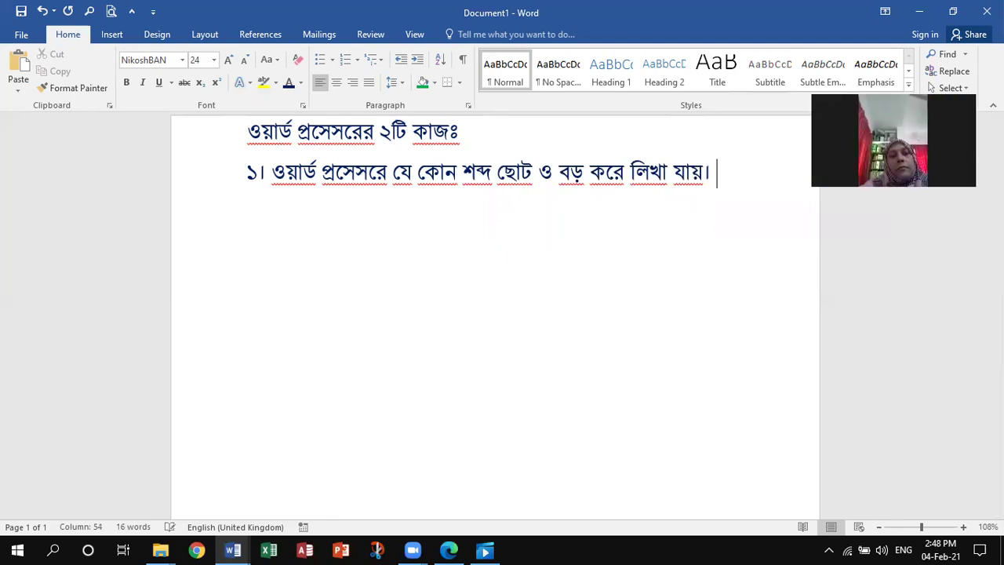
Start the second list item with "২।" on its own line below the first item
type("2.")
key("Left")
key("Left")
key("Return")
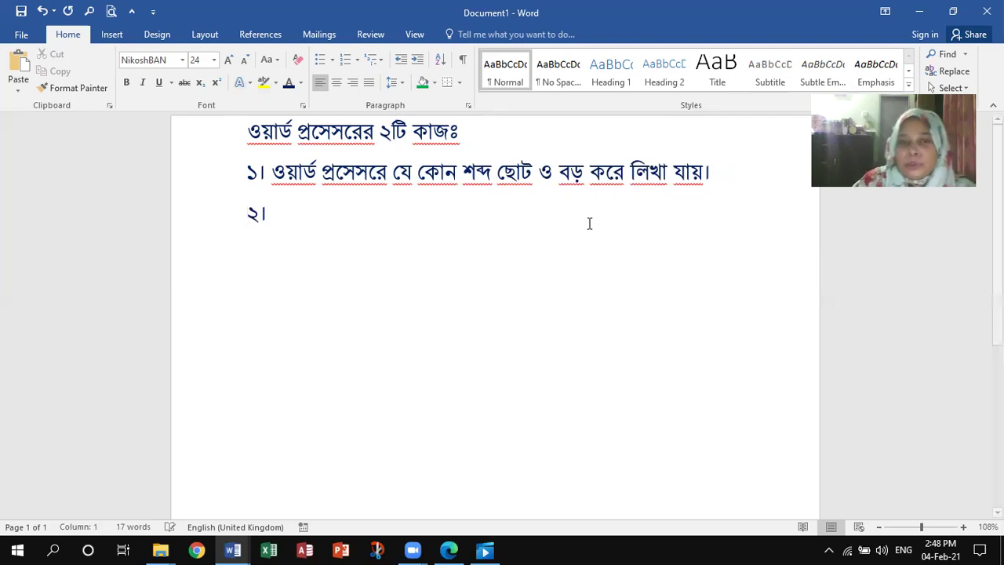
left_click(274, 214)
Write "চিত্র,ছবি,ভিডিও ও" after the number in the second list item
type("ci")
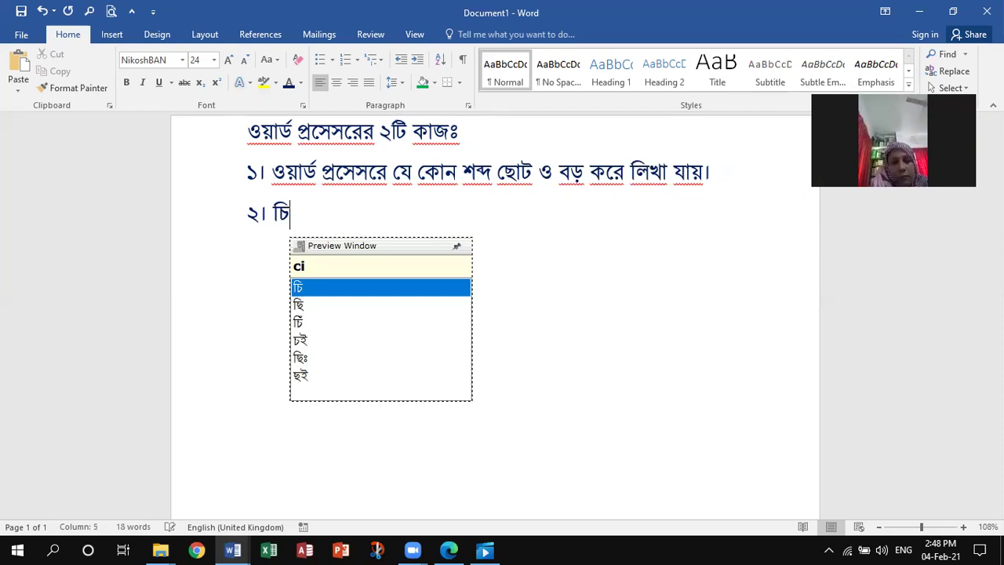
type("tr,")
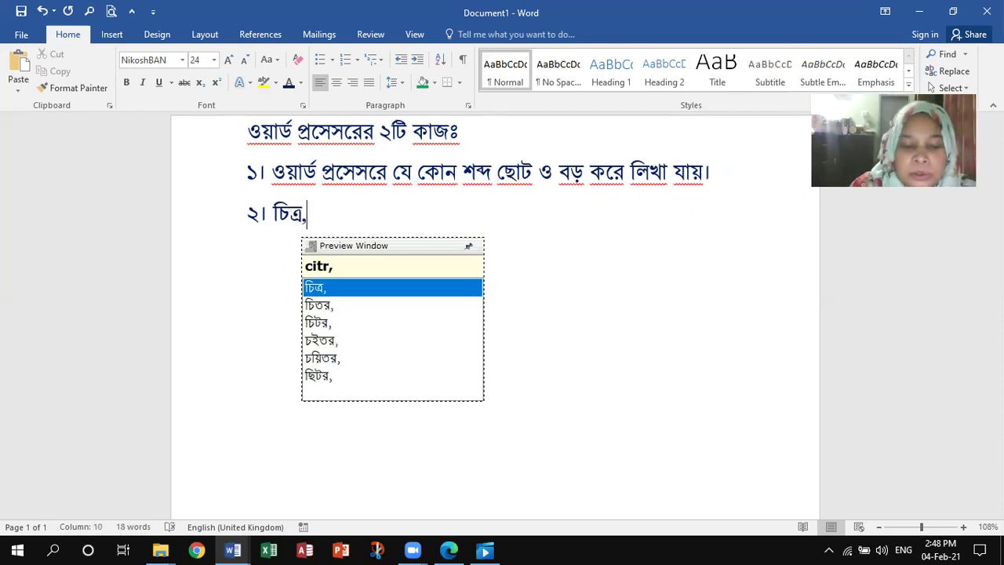
type("chbi")
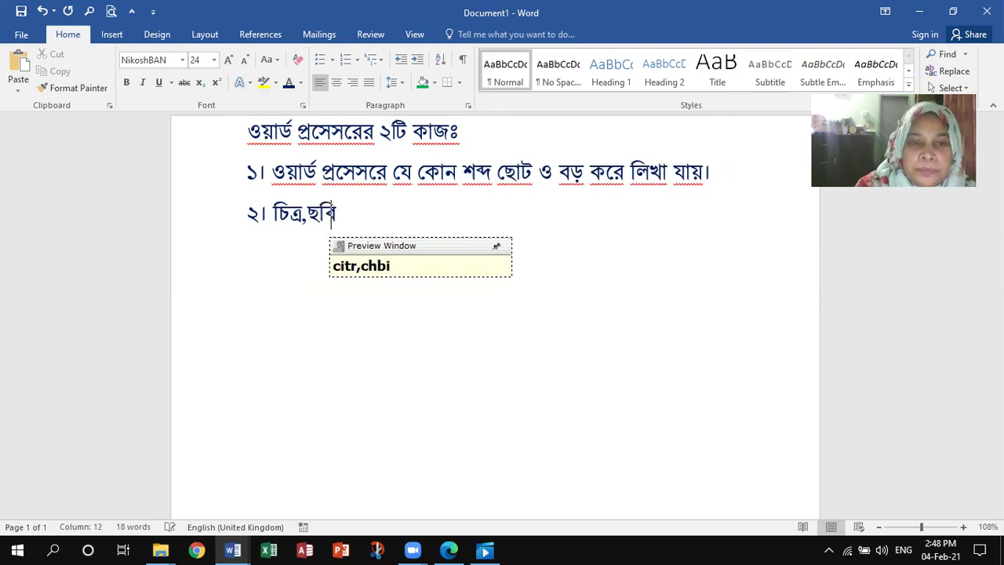
type(",ViDiO")
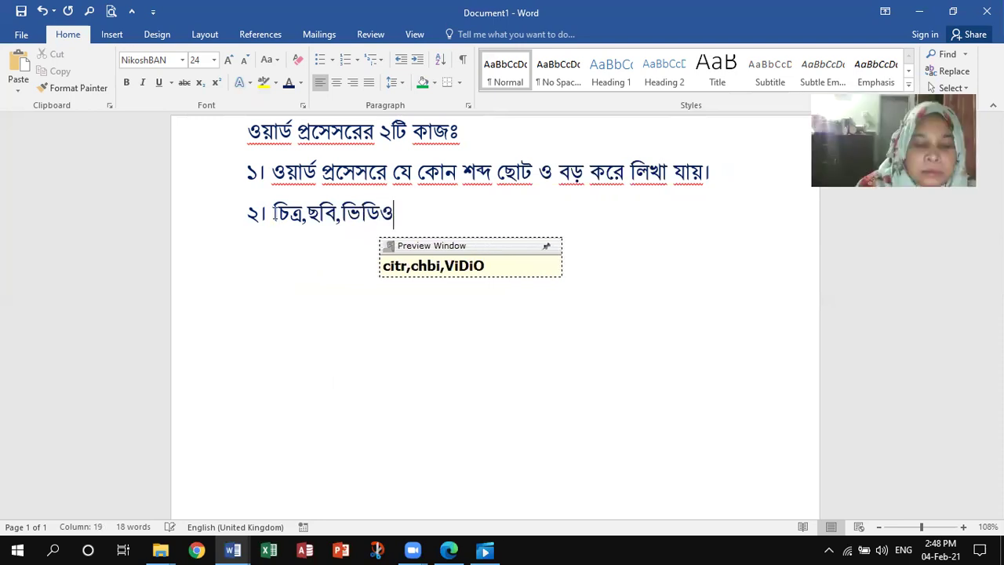
type(" O")
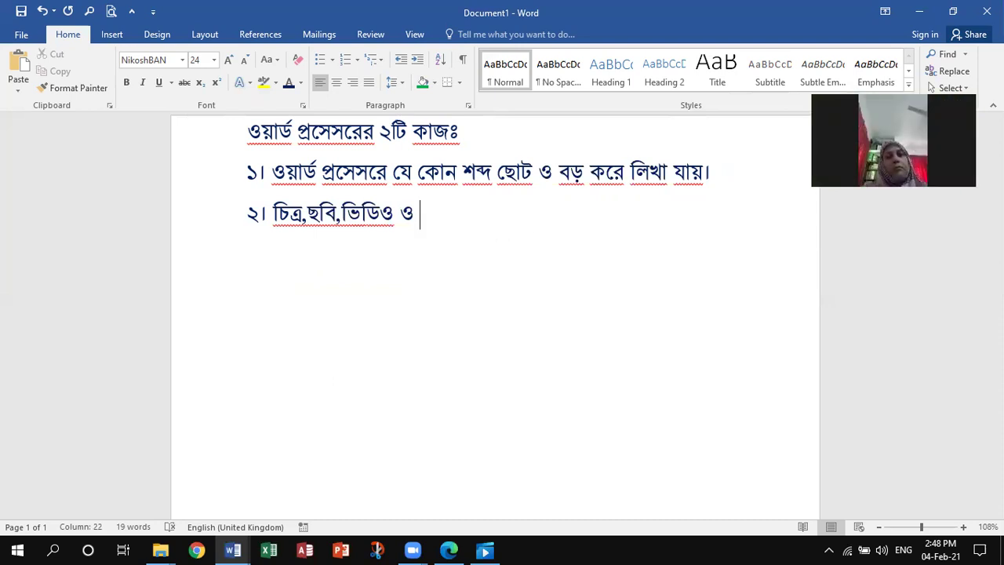
Delete "ভিডিও ও" from the second list item, keeping the text up to the comma after "ছবি"
key("BackSpace")
key("BackSpace")
key("BackSpace")
key("BackSpace")
key("BackSpace")
key("BackSpace")
key("BackSpace")
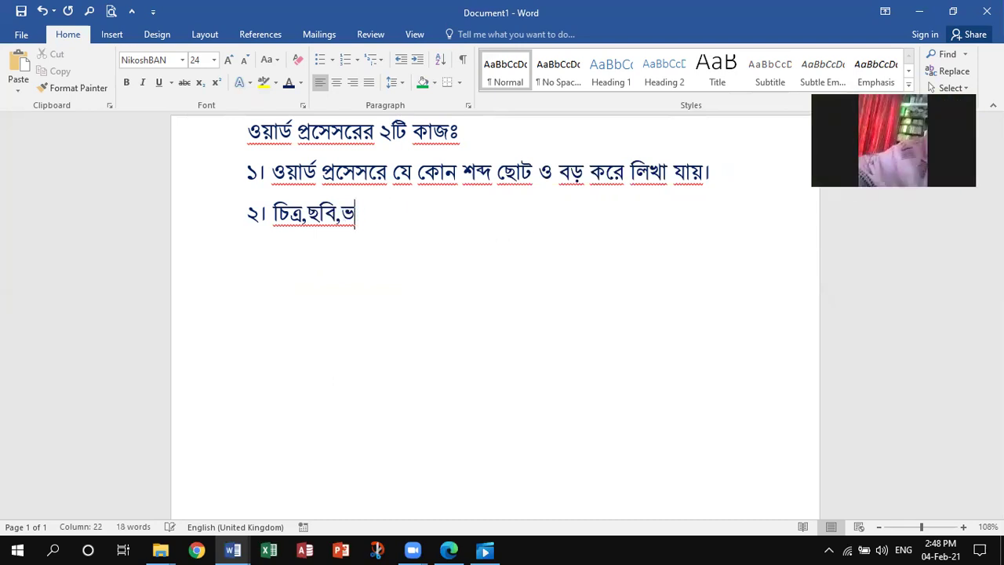
key("BackSpace")
key("BackSpace")
type("gta")
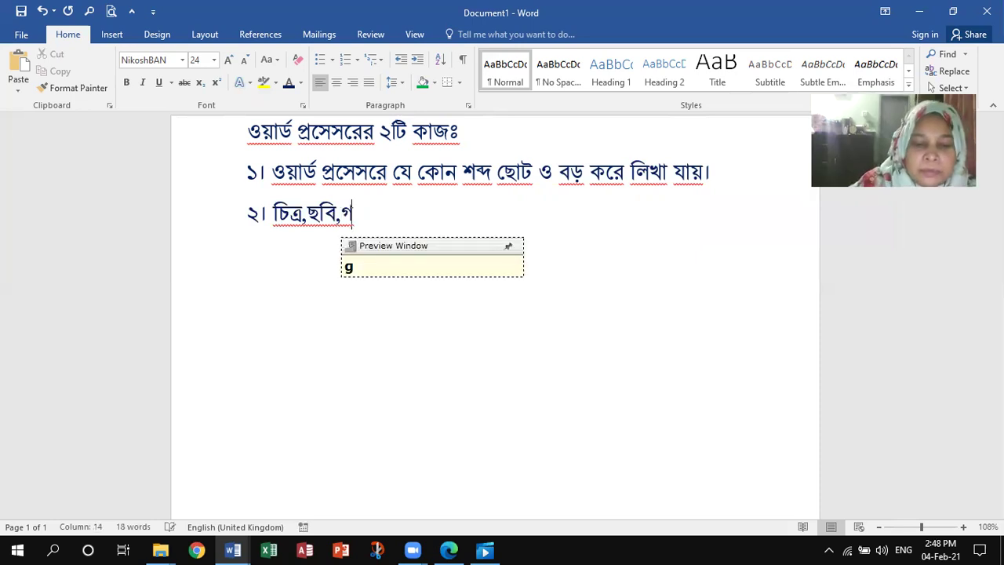
type("f")
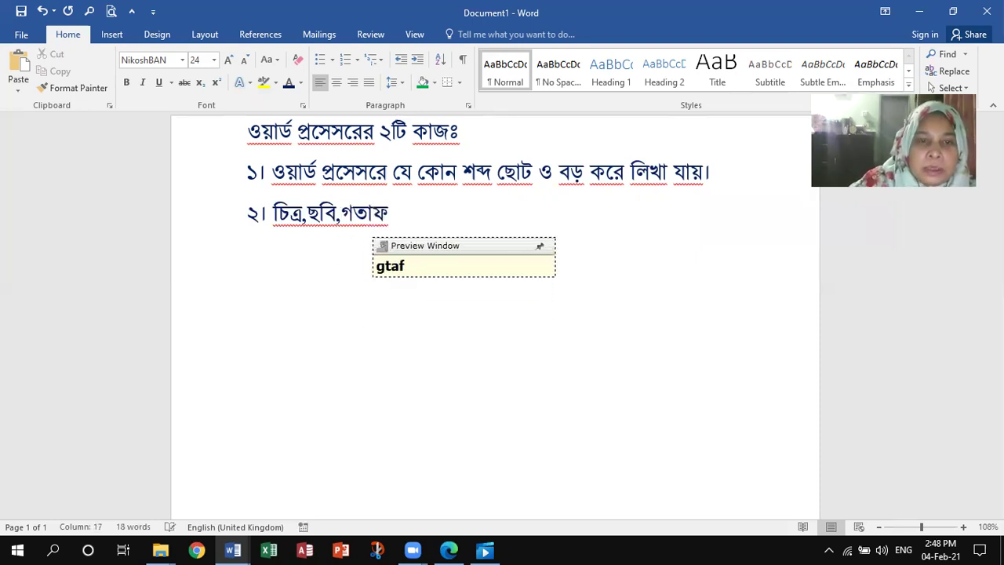
key("BackSpace")
key("BackSpace")
key("BackSpace")
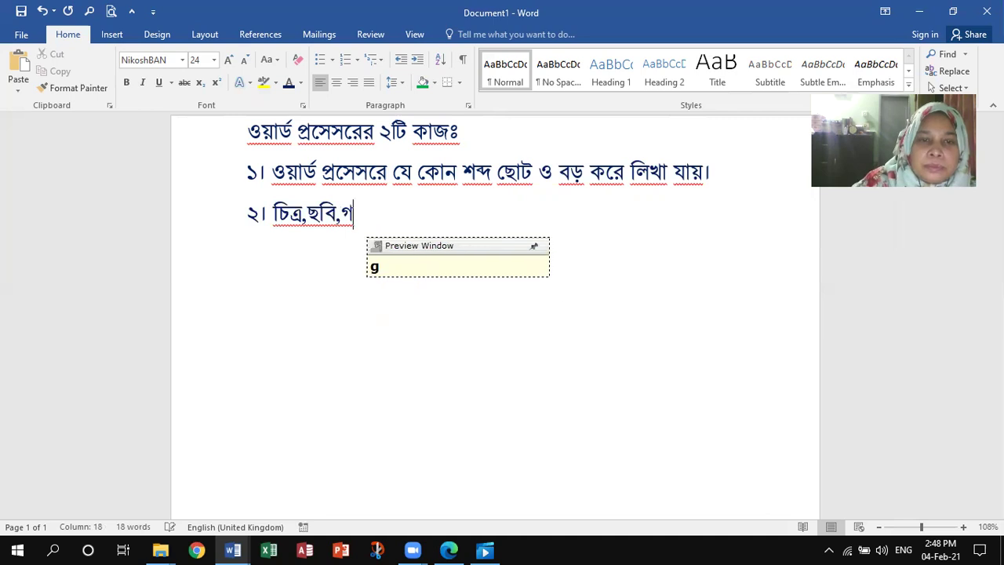
type("taf")
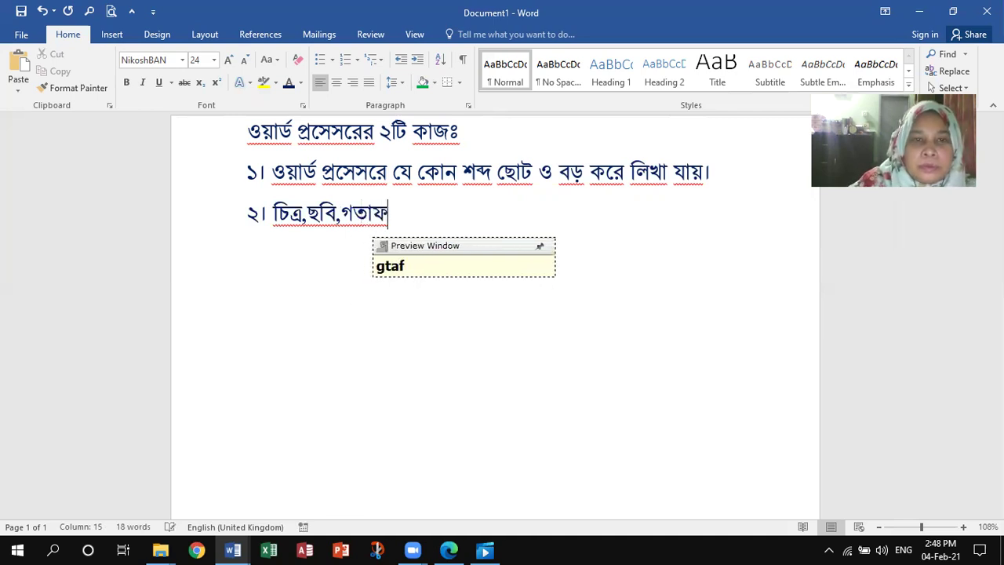
key("BackSpace")
key("BackSpace")
key("BackSpace")
key("BackSpace")
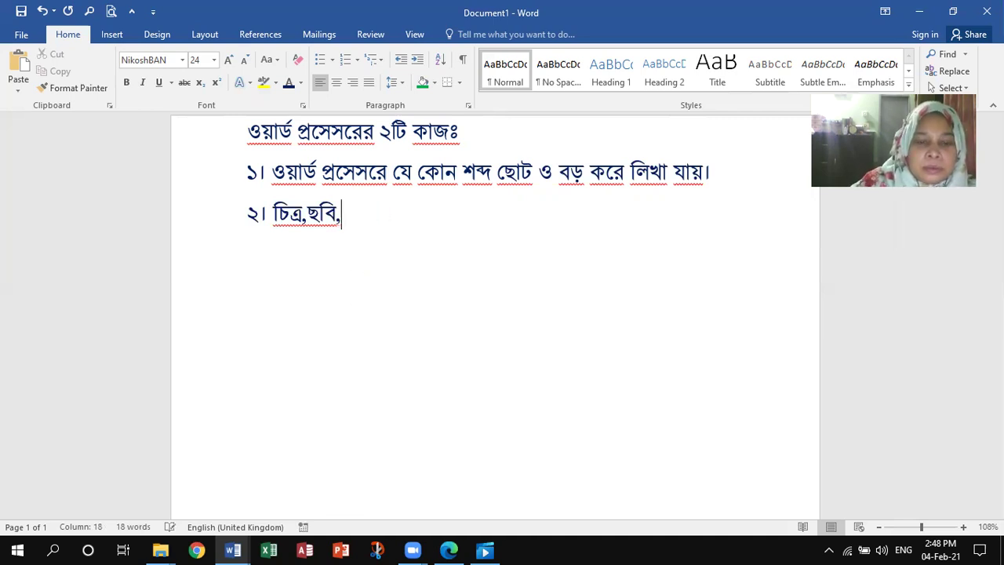
Continue the second list item after "ছবি," with "গ্রাফ , চার্ট ইত্যাদি ওয়ার্ড"
type("graf")
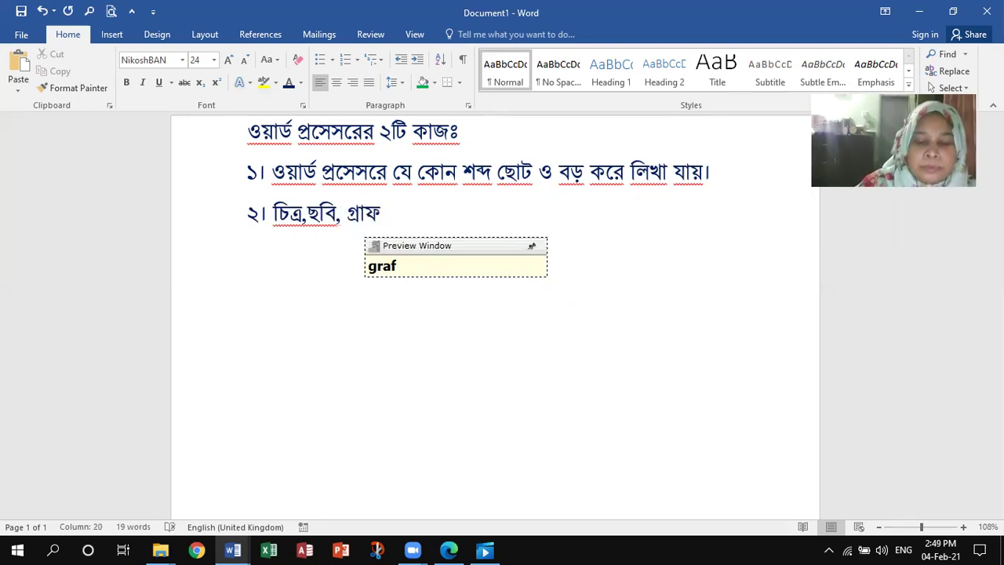
type(" , c")
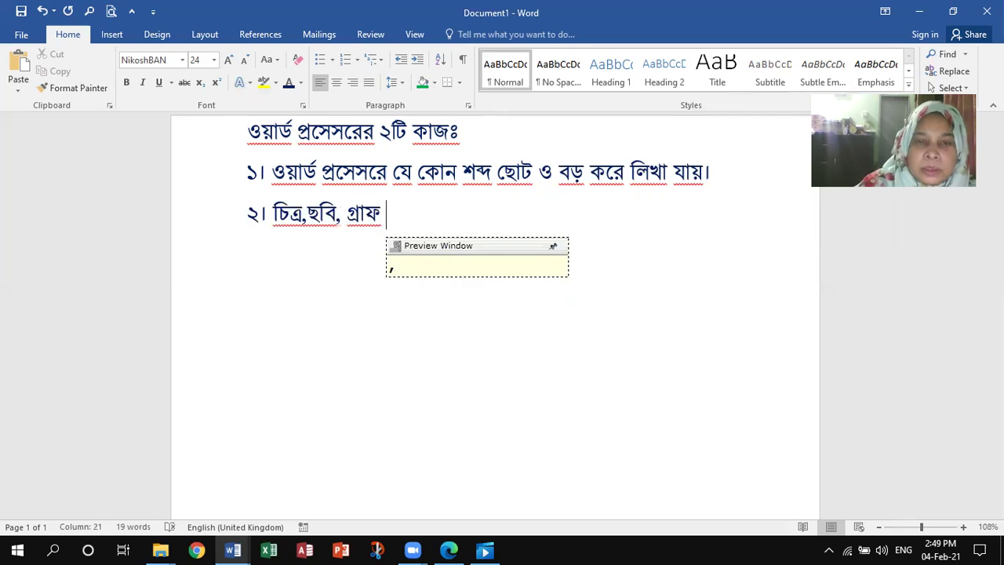
type("arrT")
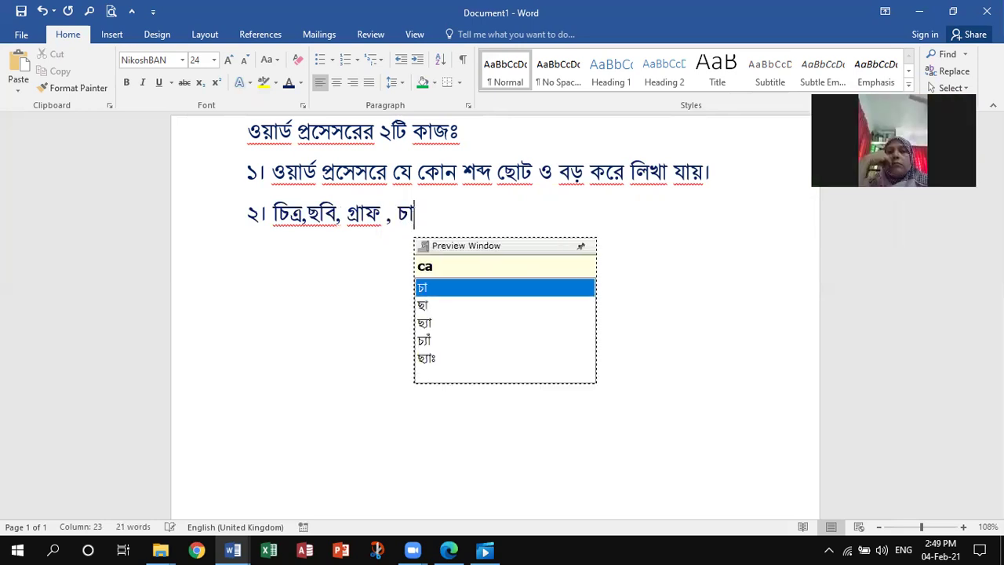
type(" i")
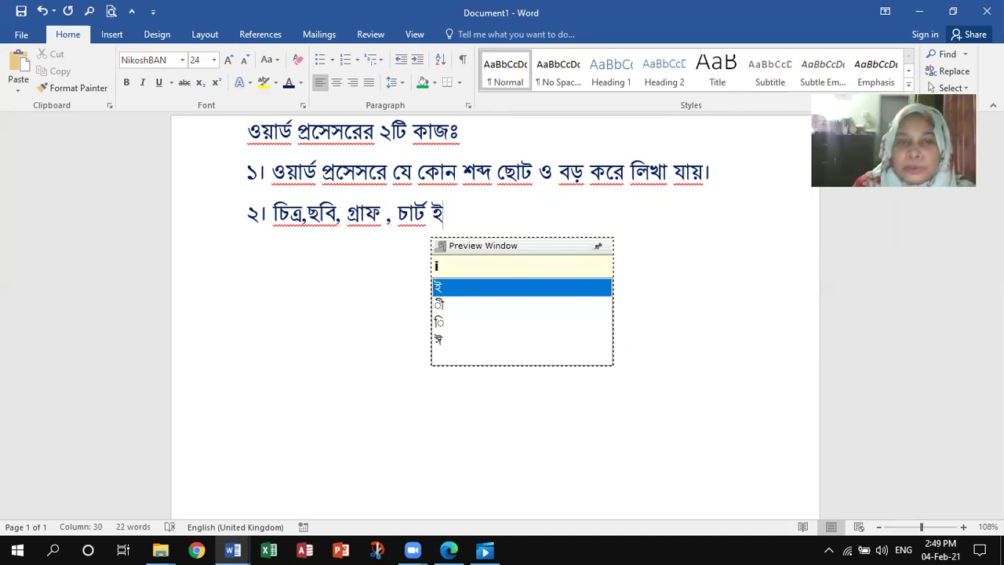
type("tZadi")
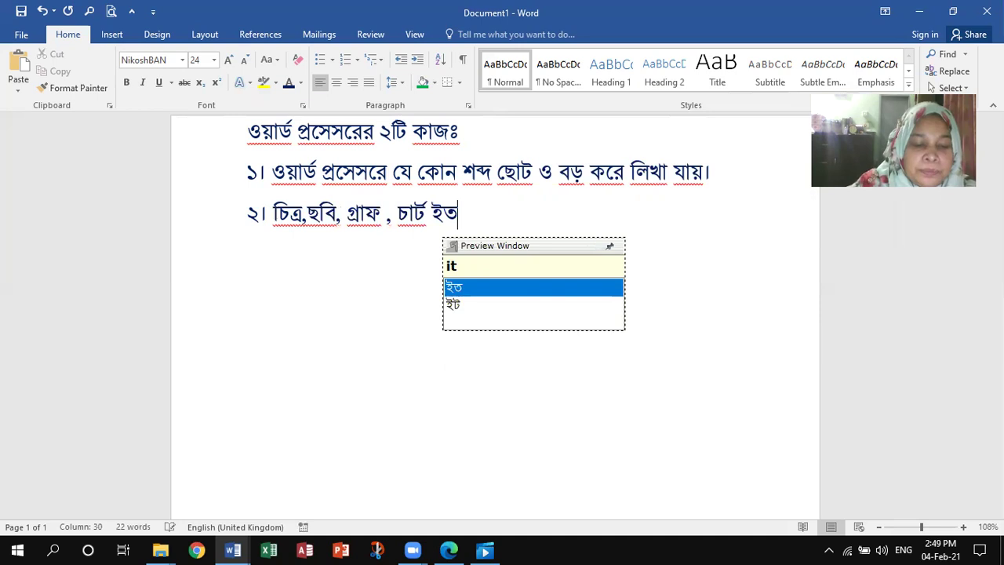
type(" o")
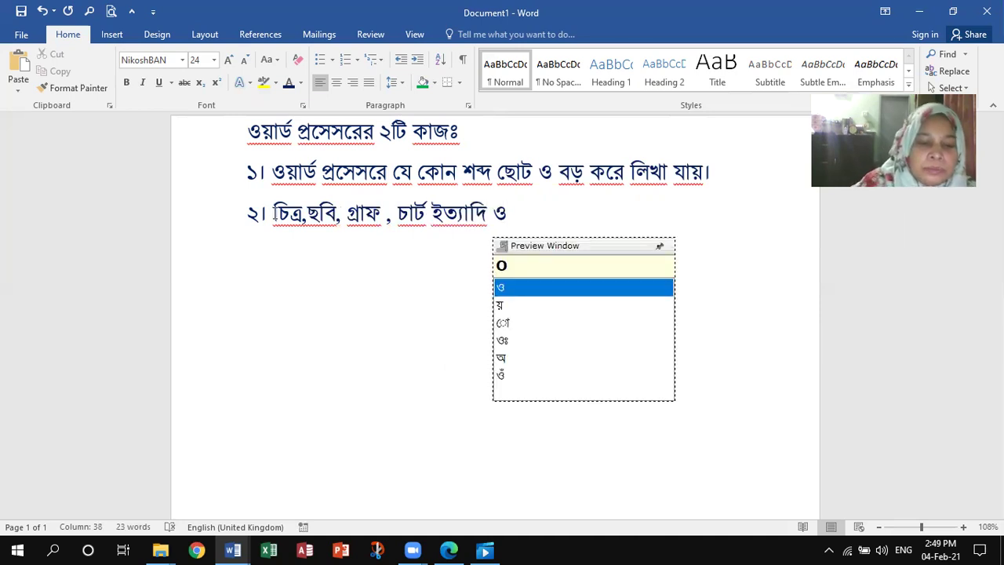
type("yarrD ")
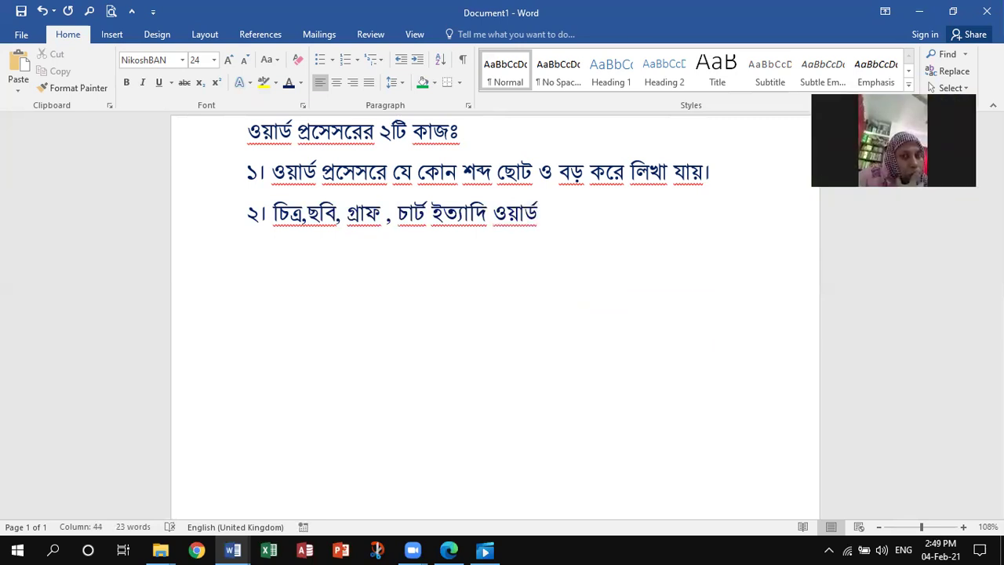
type("o")
key("BackSpace")
type("o")
key("BackSpace")
type("ppt")
key("BackSpace")
key("BackSpace")
key("BackSpace")
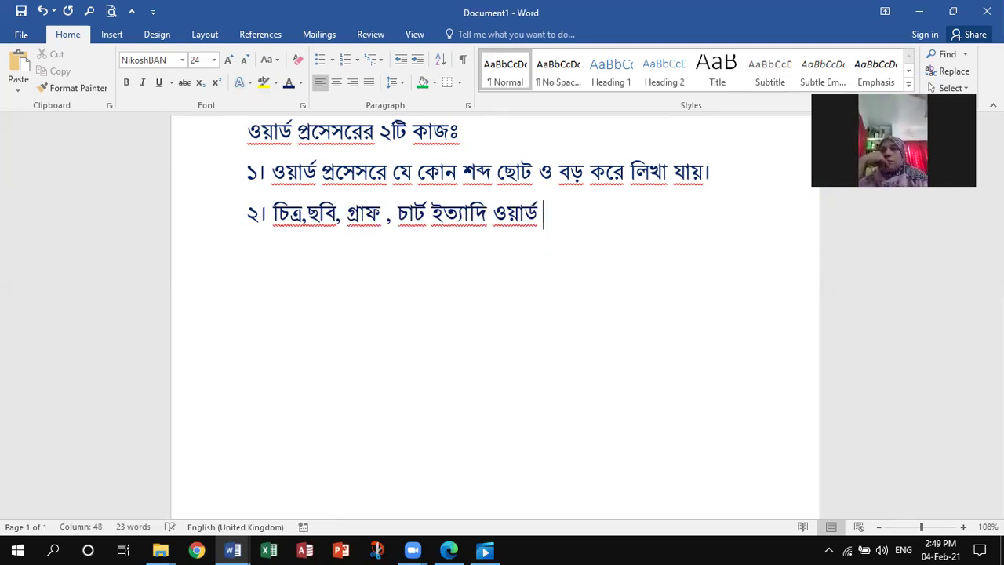
Finish the second list item's sentence with "প্রসেস রে যুক্ত ক রা হয়।" after "ওয়ার্ড"
type("prses re")
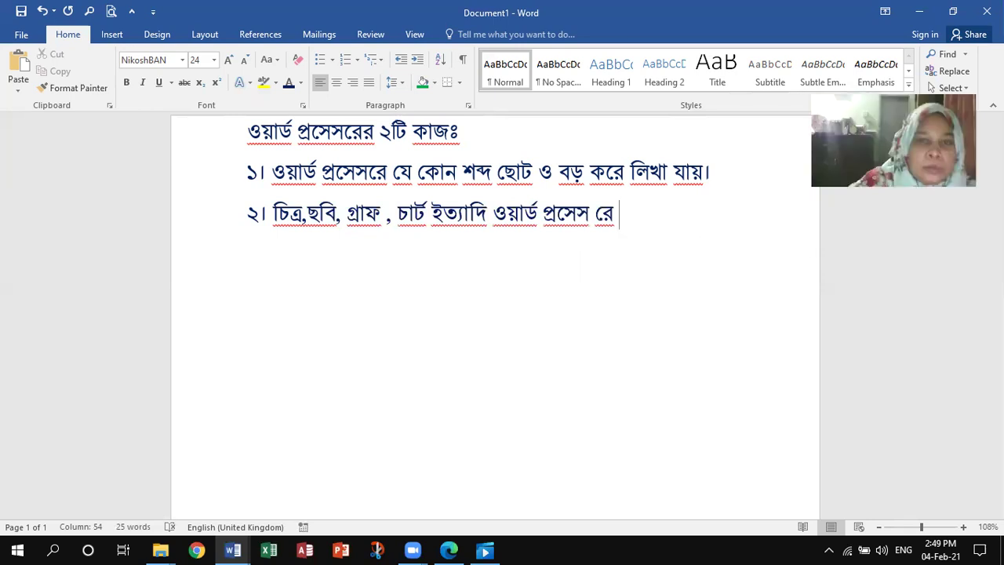
type(" zu")
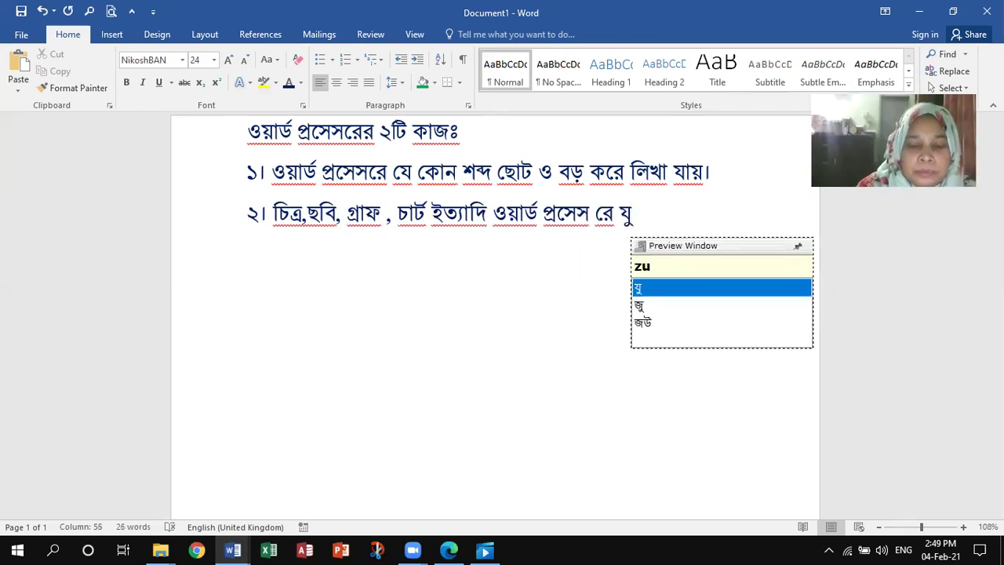
type("kt")
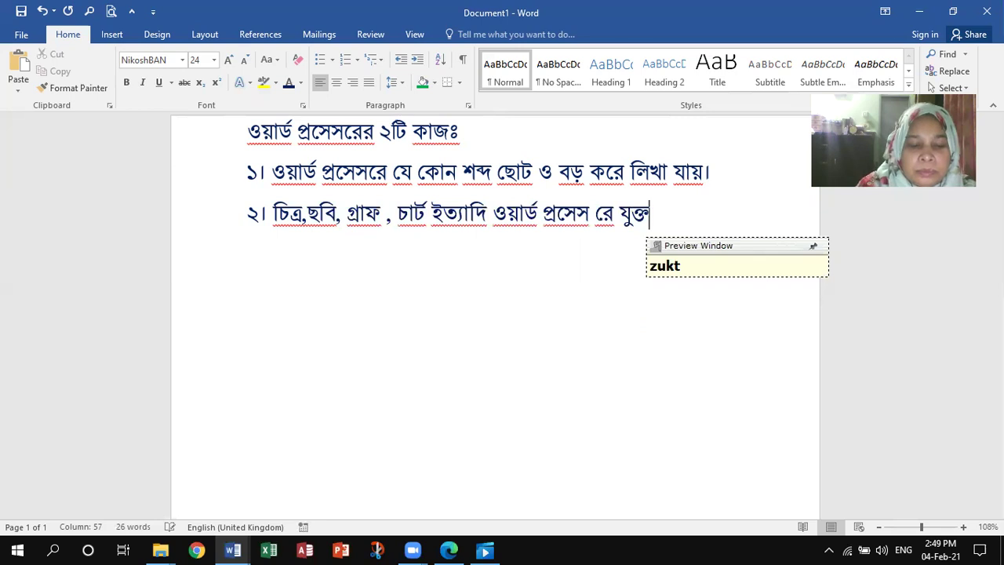
type(" k ra ")
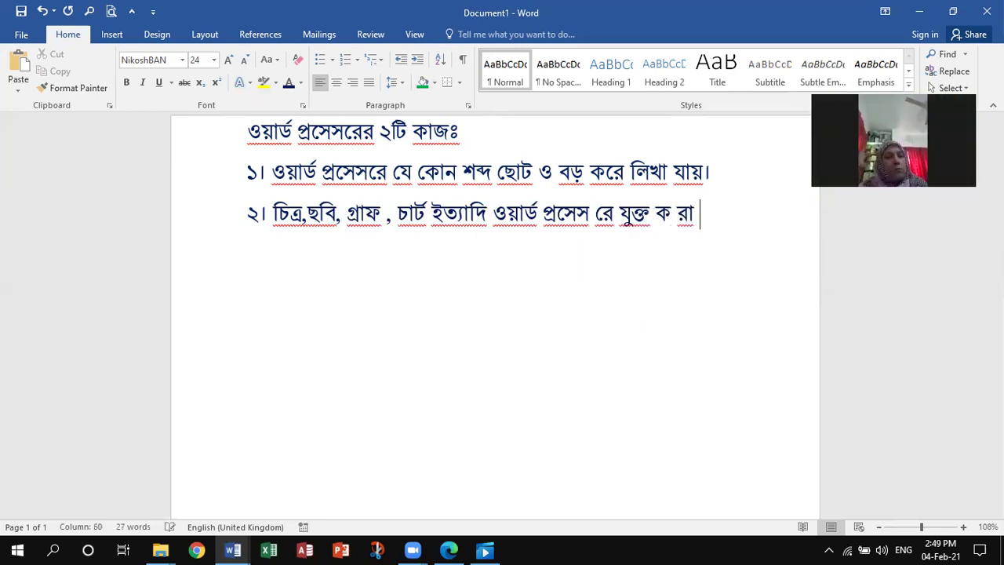
type("hY")
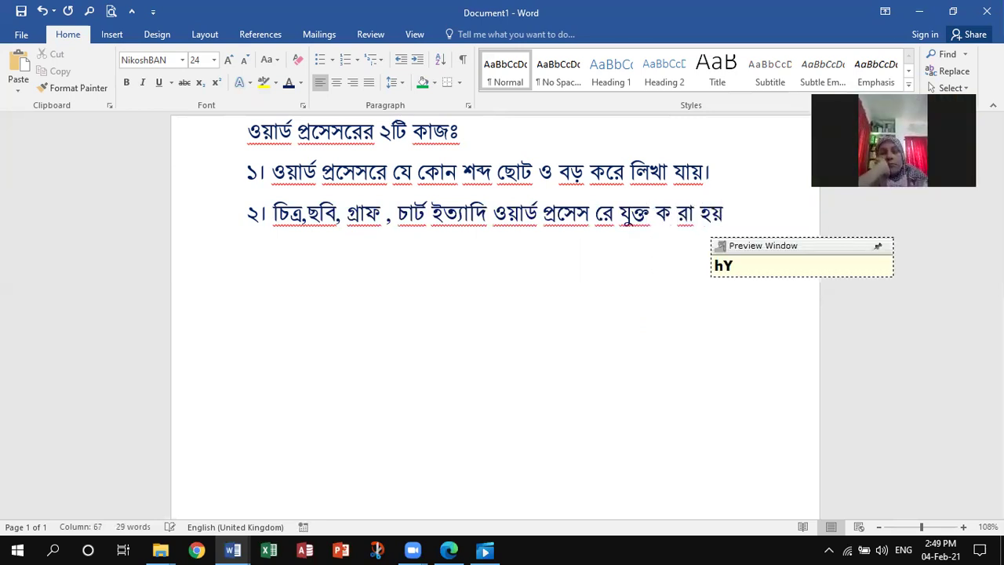
type(".")
Remove the stray spaces in the second list item so the words read "করা" and "প্রসেসরে"
left_click(680, 213)
key("BackSpace")
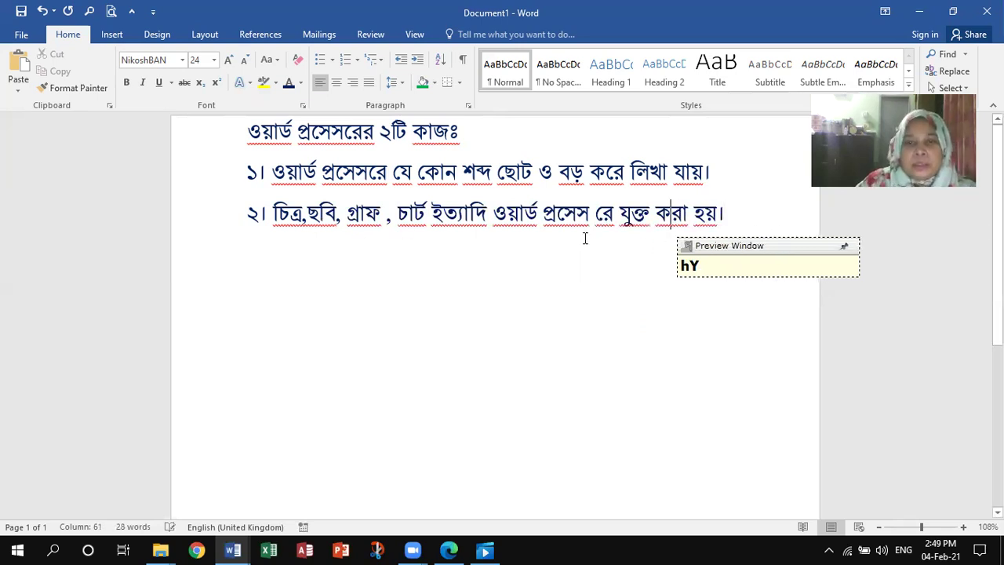
left_click(594, 212)
key("BackSpace")
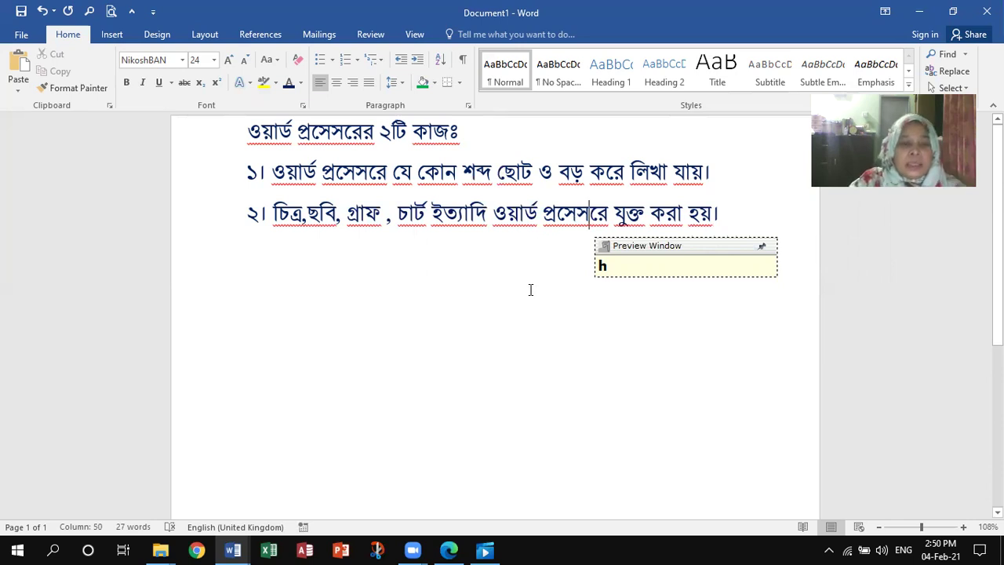
key("Escape")
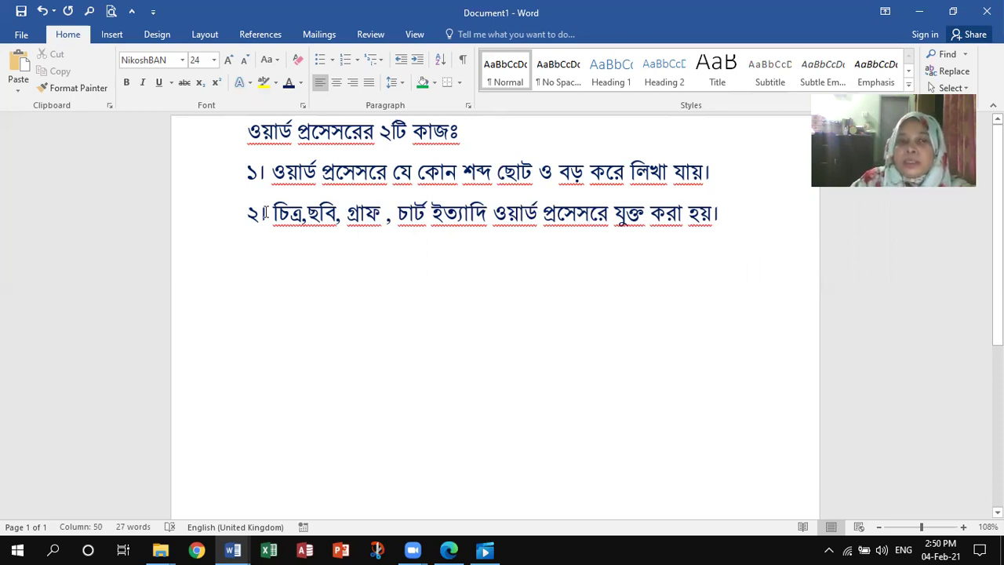
Start saving the document through the Save As dialog and change the file name to "ওয়ার্ড প্রসেসর.docx"
left_click(27, 37)
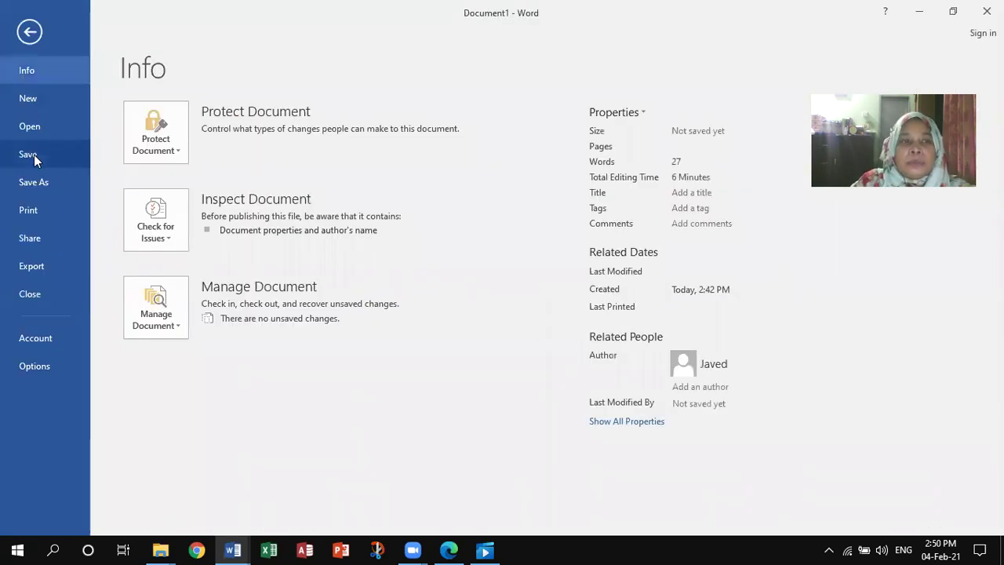
left_click(34, 154)
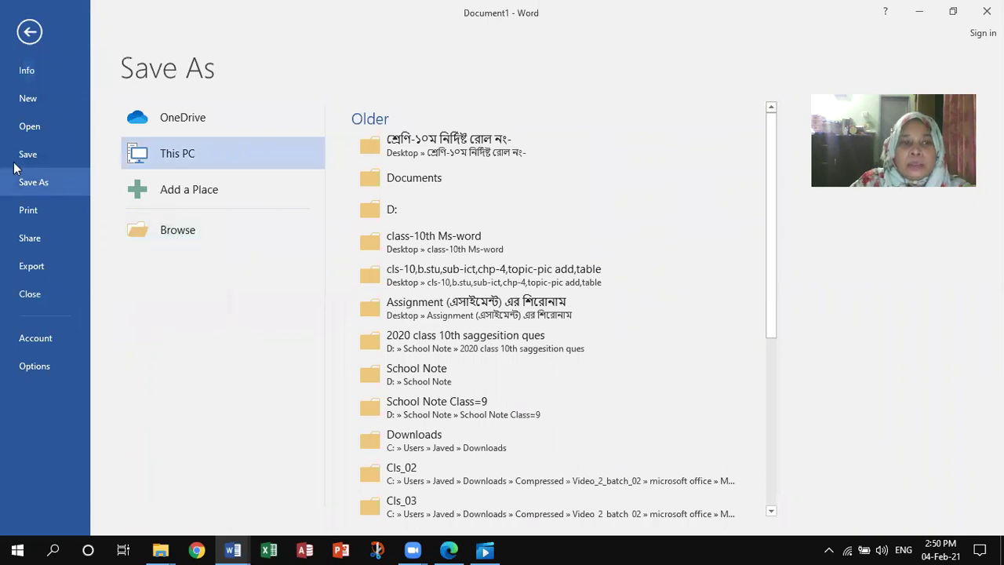
left_click(158, 233)
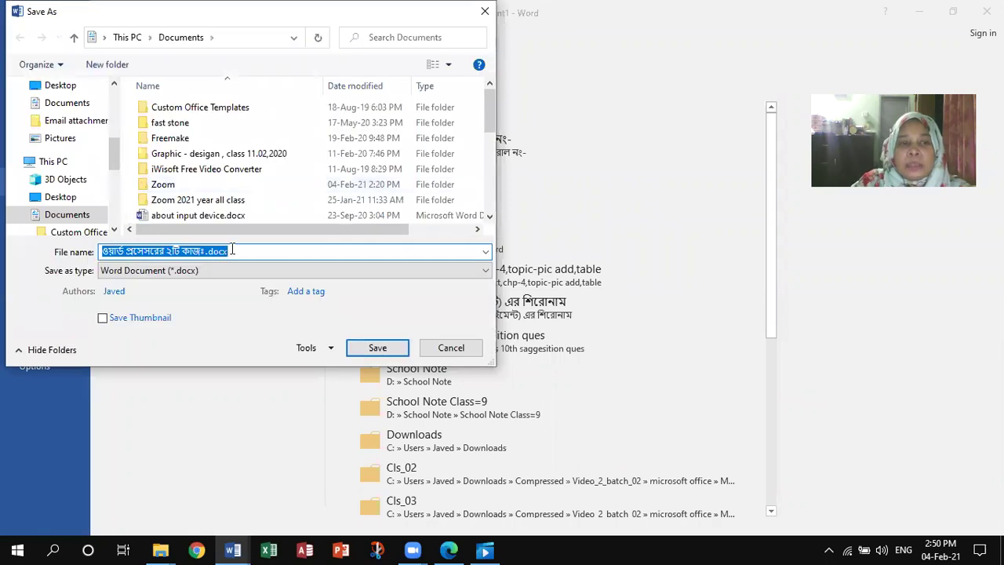
left_click(232, 250)
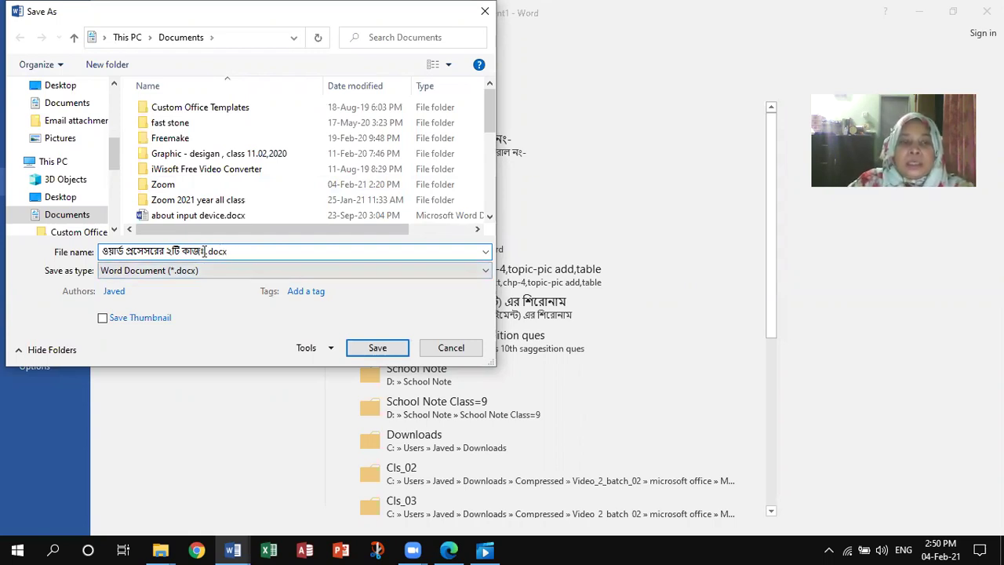
key("BackSpace")
key("BackSpace")
key("BackSpace")
key("BackSpace")
key("BackSpace")
key("BackSpace")
key("BackSpace")
key("BackSpace")
key("BackSpace")
key("BackSpace")
key("BackSpace")
key("BackSpace")
key("BackSpace")
key("BackSpace")
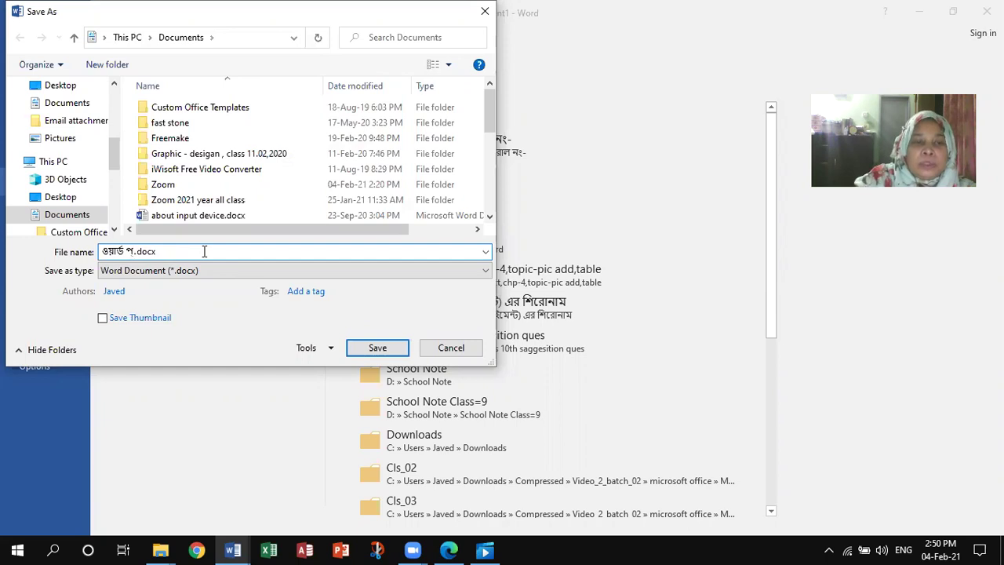
key("BackSpace")
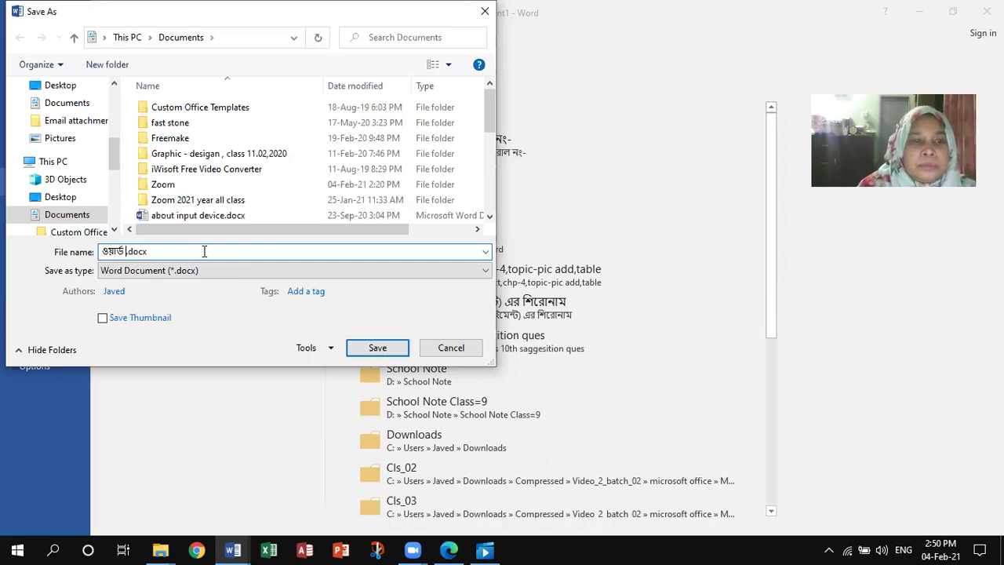
type("pr")
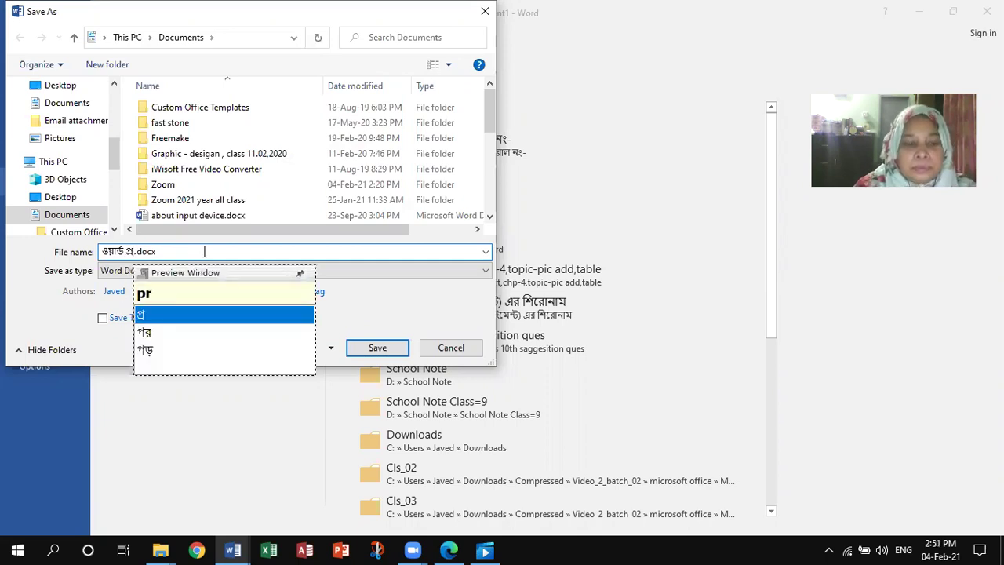
type("ses")
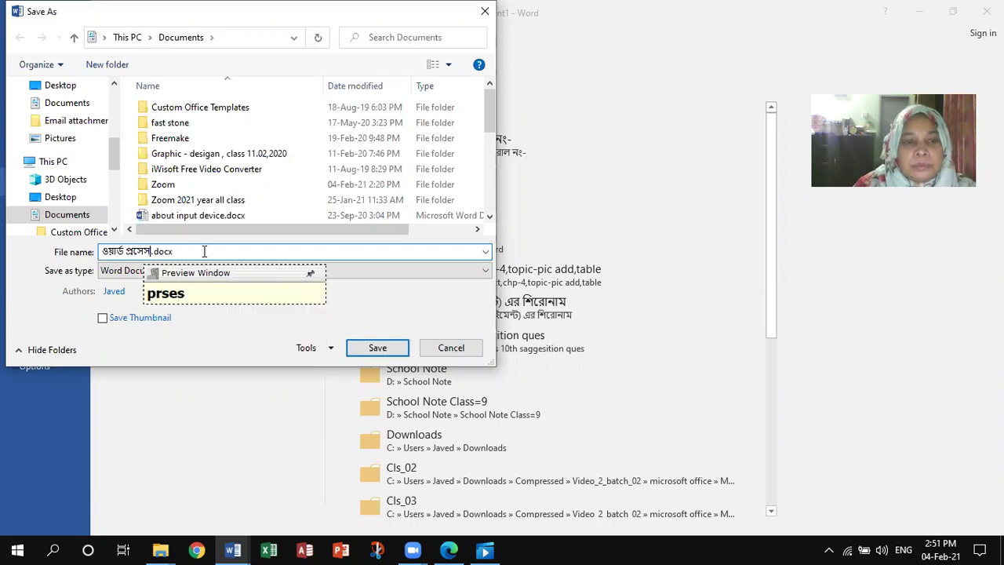
type(" r")
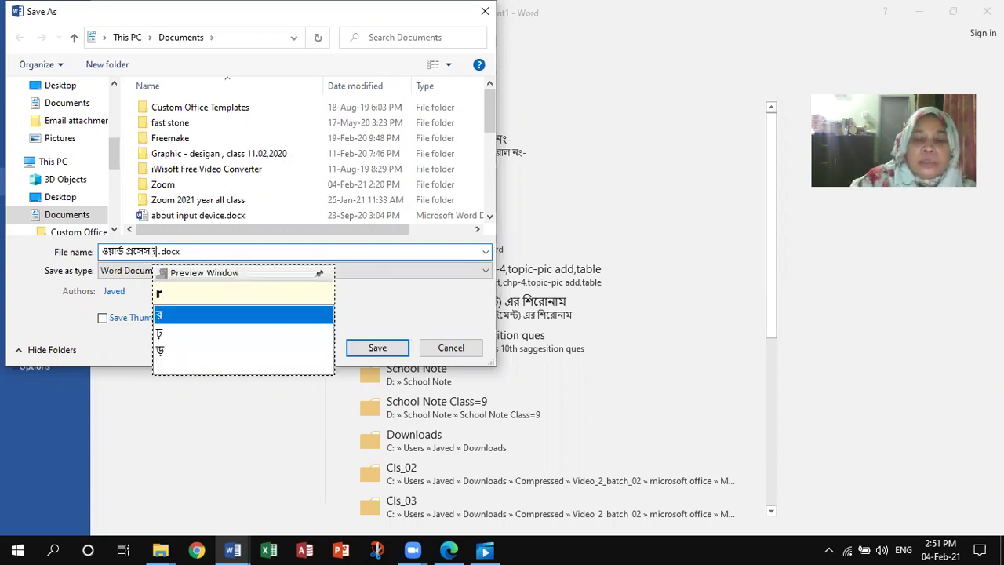
key("Return")
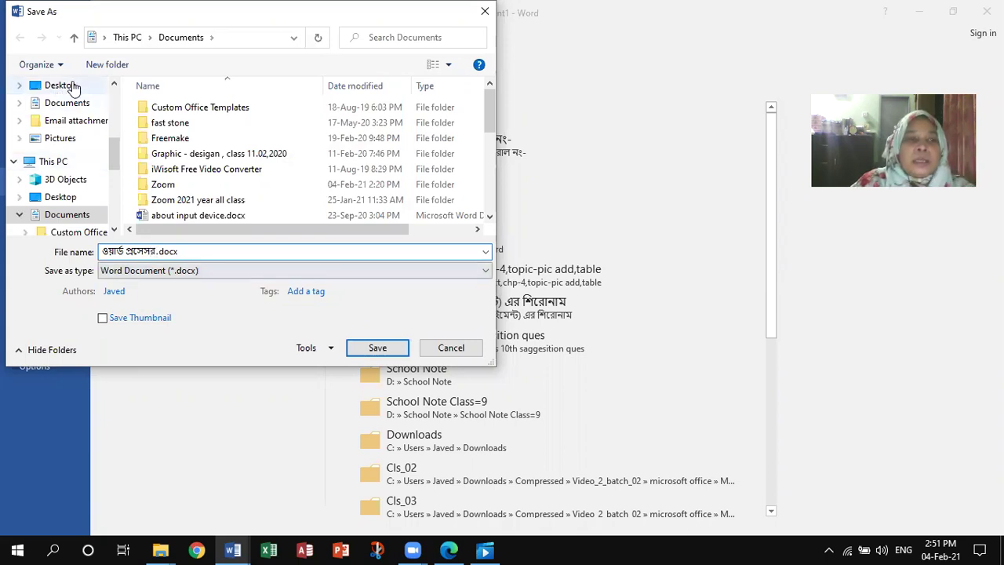
Choose the Desktop as the location, save the document there, and minimize its window to show the desktop
left_click_drag(114, 144, 116, 104)
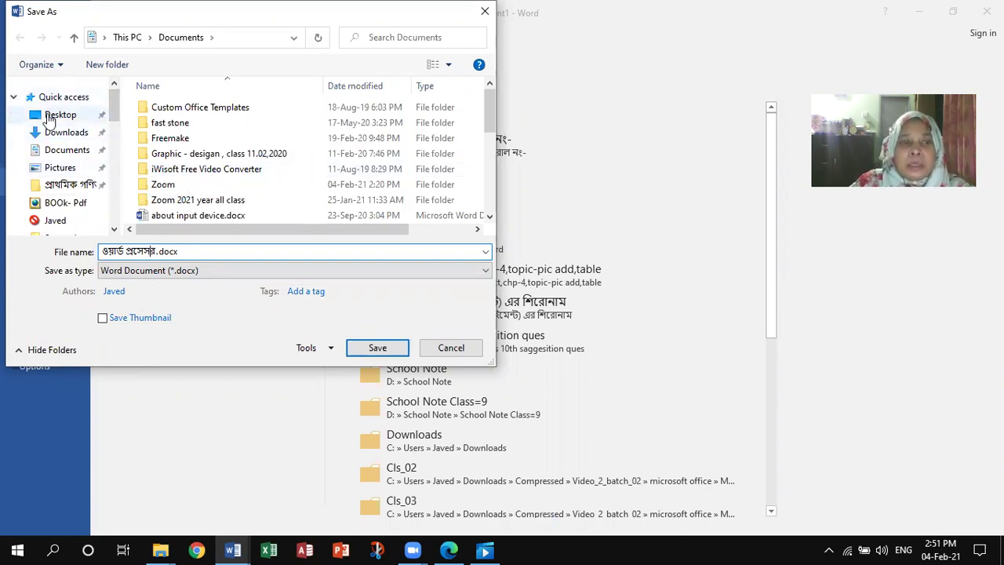
left_click(49, 117)
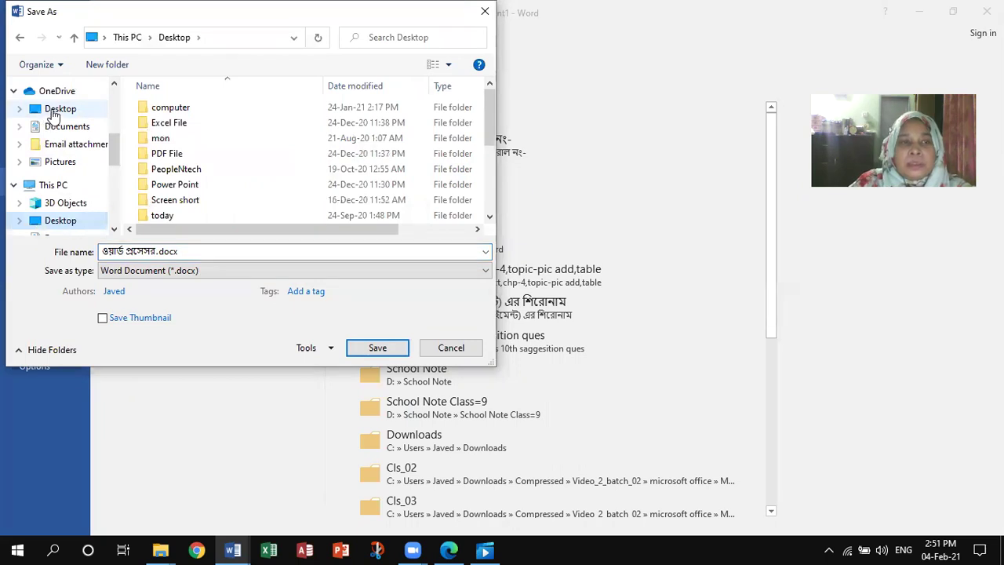
left_click(54, 110)
left_click(380, 350)
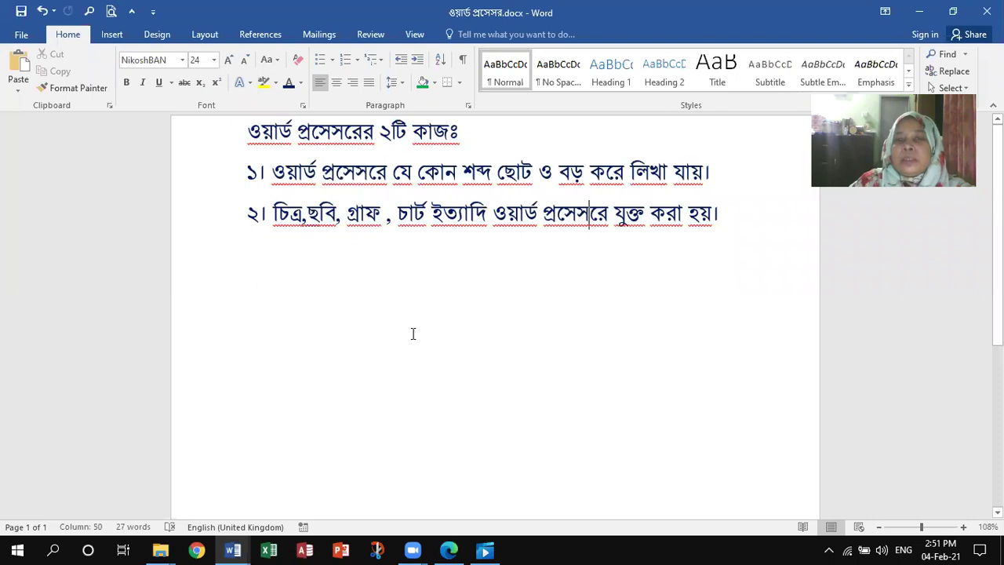
left_click(920, 13)
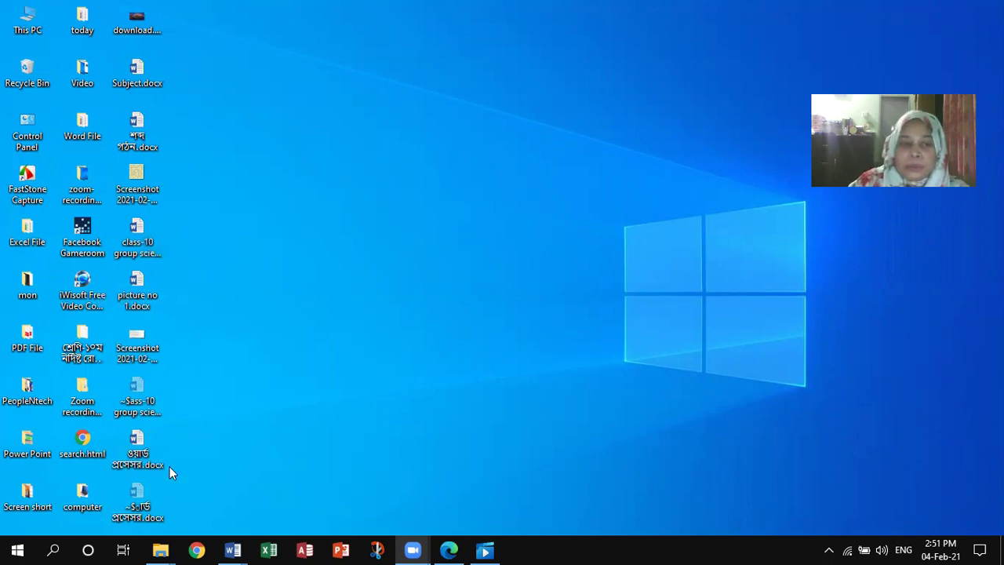
Open "ওয়ার্ড প্রসেসর.docx" from the desktop to check the saved text, and minimize its window
double_click(148, 464)
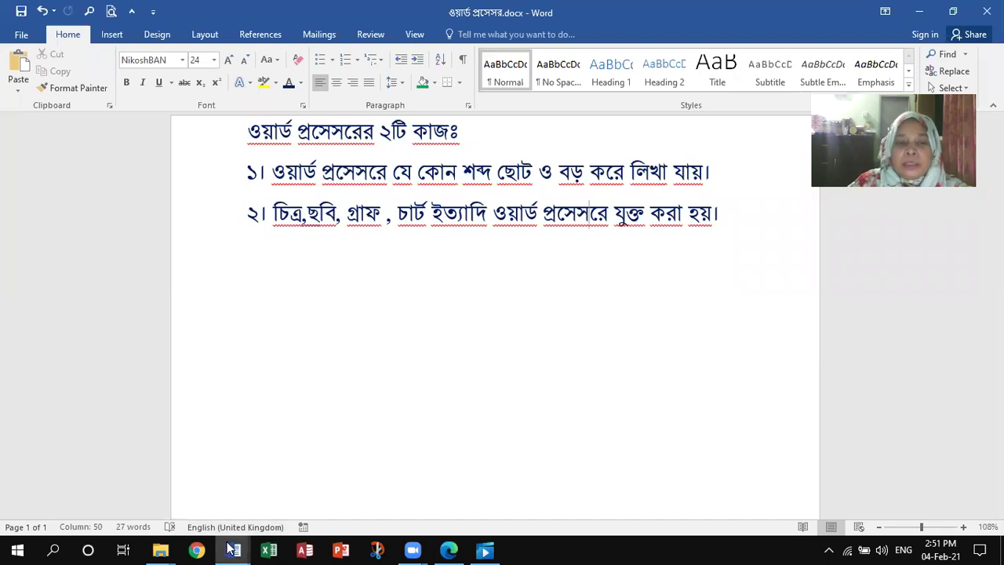
mouse_move(233, 550)
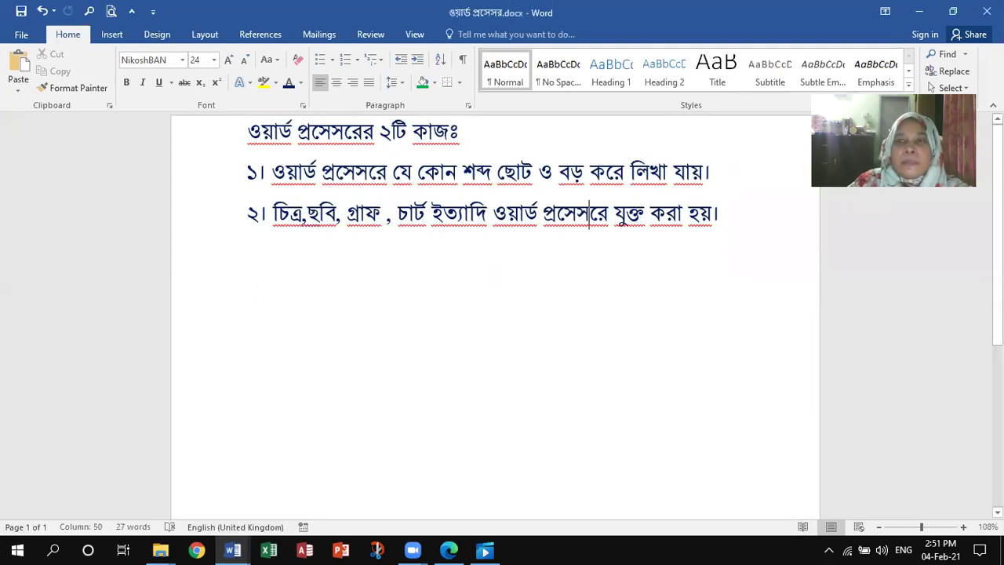
left_click(919, 12)
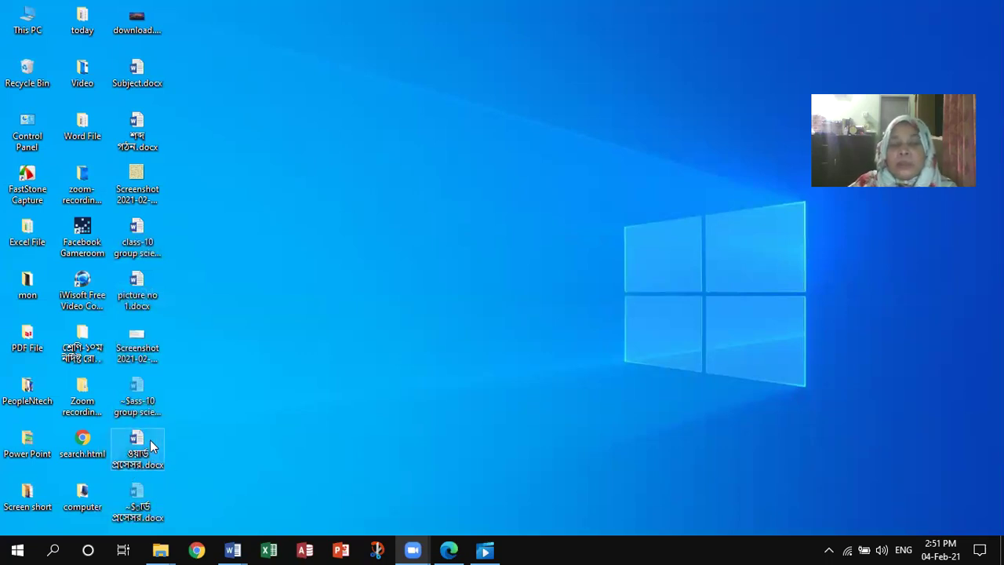
Switch to the ICT textbook PDF in Edge to read the Save As description, and return to "ওয়ার্ড প্রসেসর.docx" in Word
left_click(449, 550)
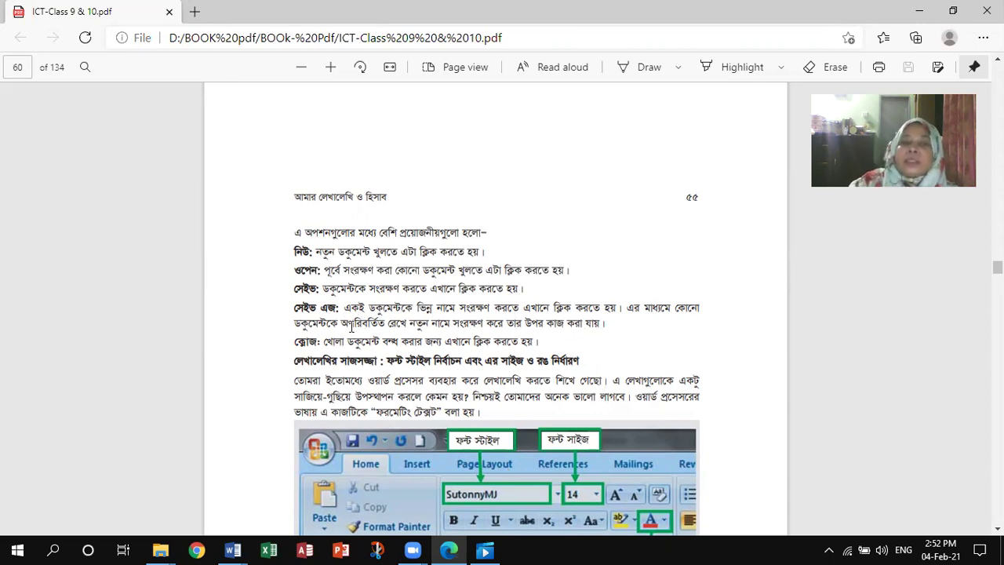
left_click(233, 550)
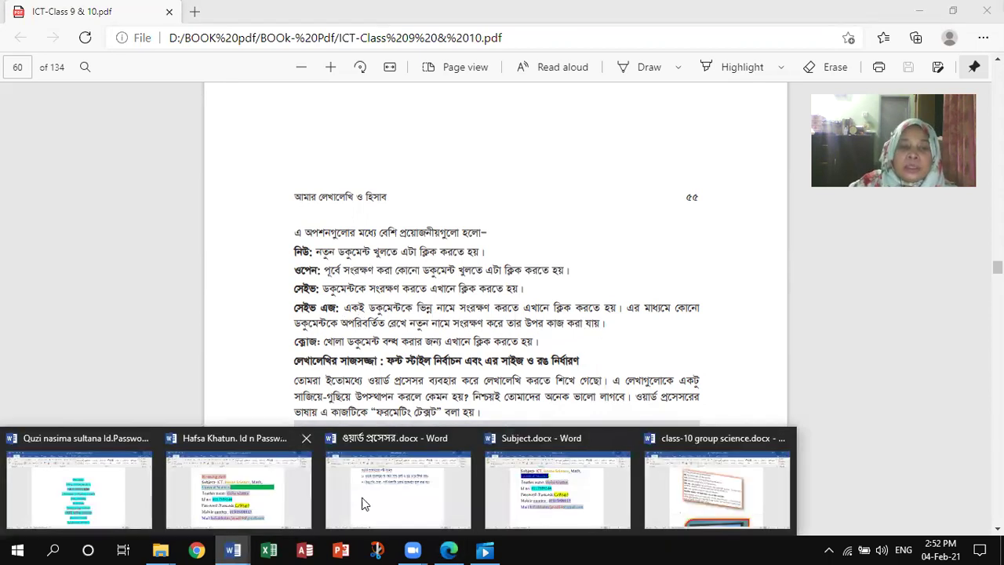
left_click(395, 491)
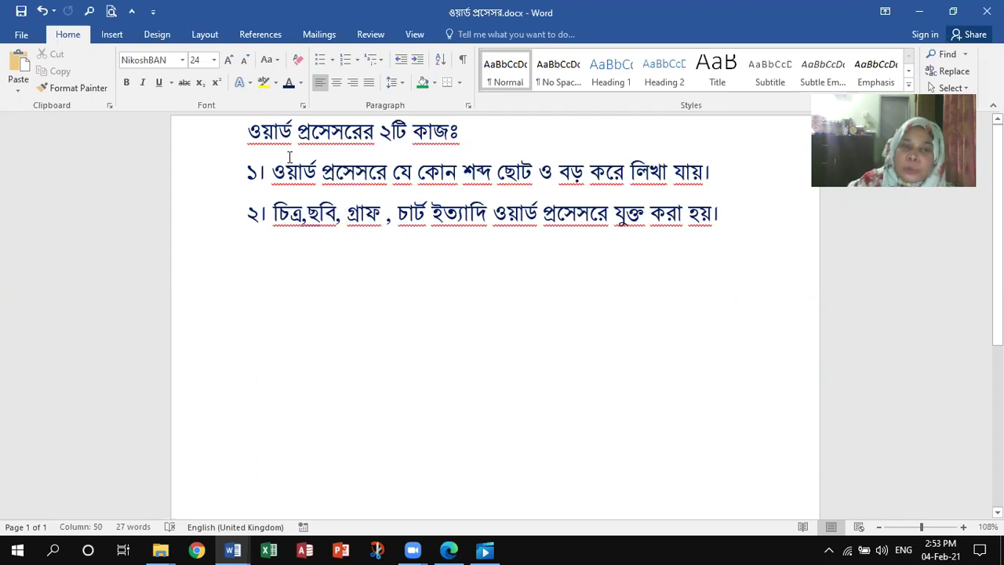
Start saving a copy of the document through the Save As dialog and clear the existing file name
left_click(24, 37)
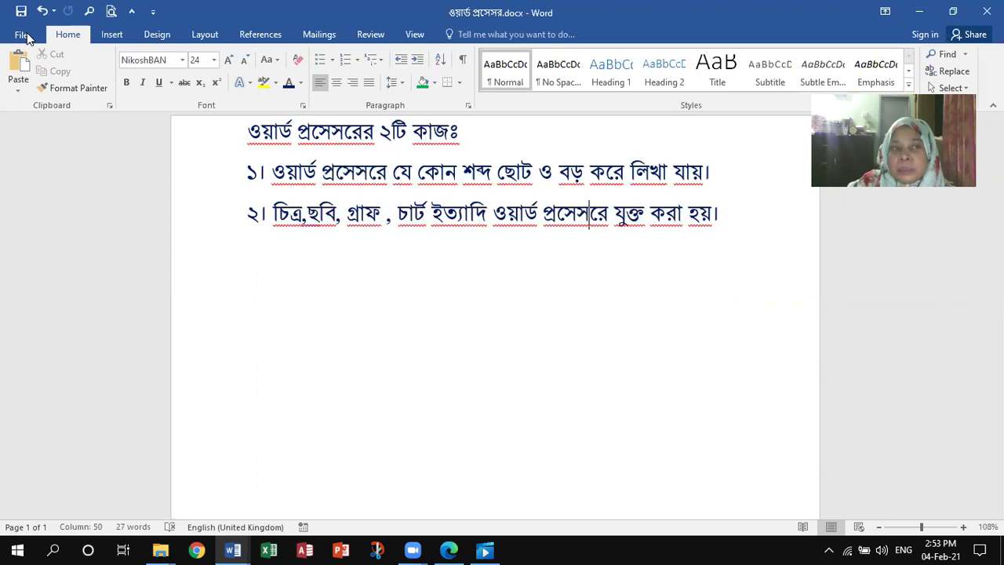
left_click(40, 182)
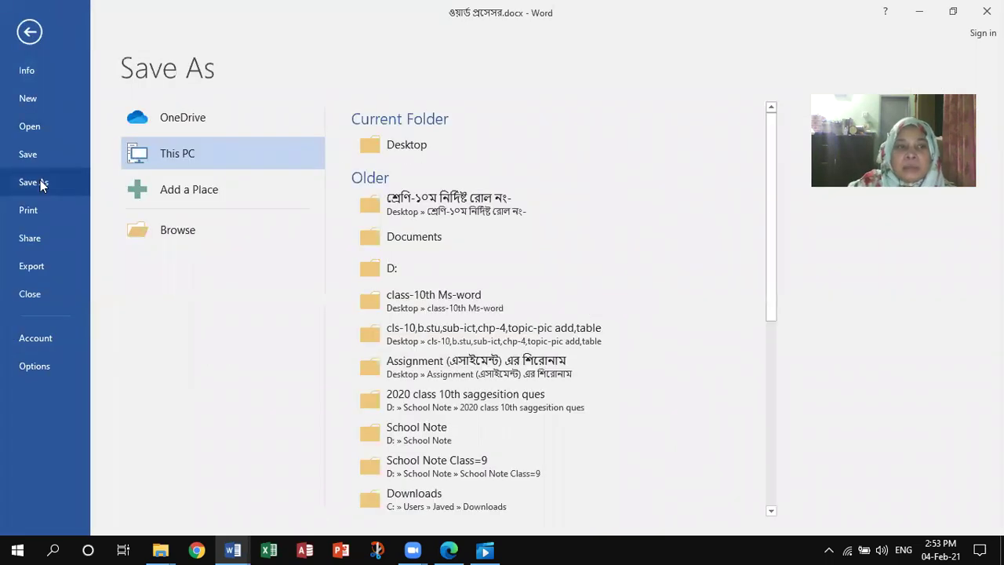
left_click(145, 235)
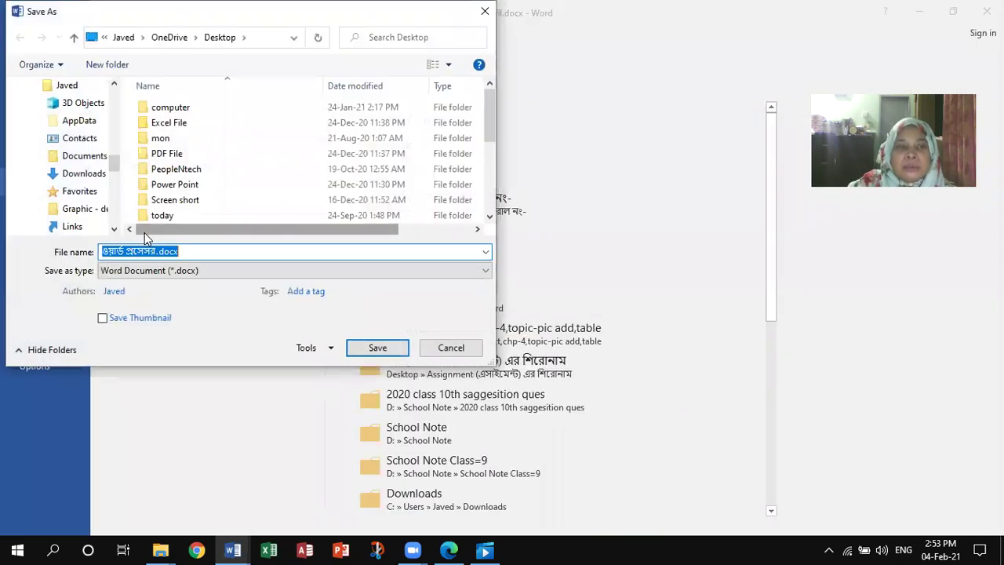
left_click(180, 251)
key("BackSpace")
key("BackSpace")
key("BackSpace")
key("BackSpace")
key("BackSpace")
key("BackSpace")
key("BackSpace")
key("BackSpace")
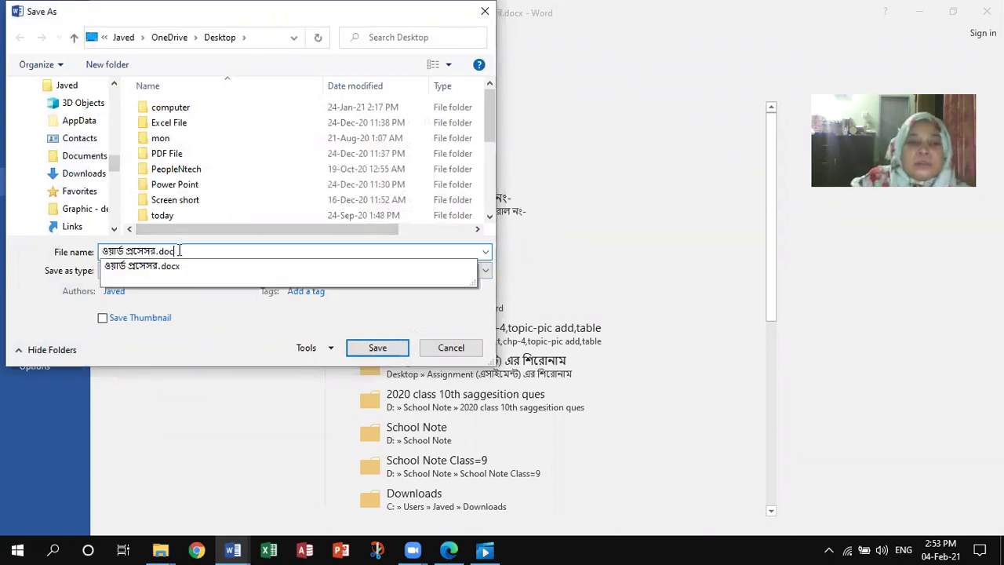
key("BackSpace")
key("BackSpace")
key("BackSpace")
key("BackSpace")
key("BackSpace")
key("BackSpace")
key("BackSpace")
key("BackSpace")
key("BackSpace")
key("BackSpace")
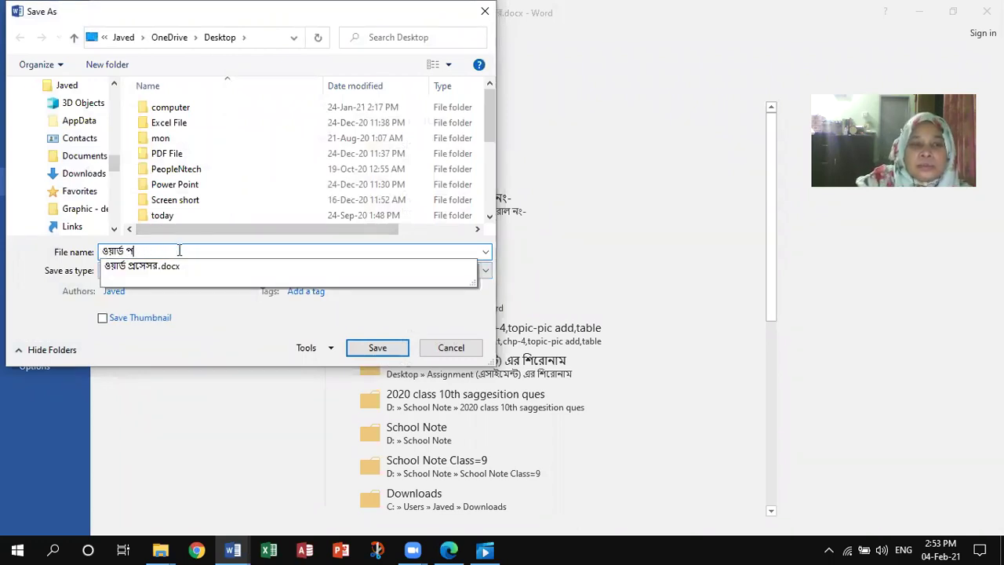
key("BackSpace")
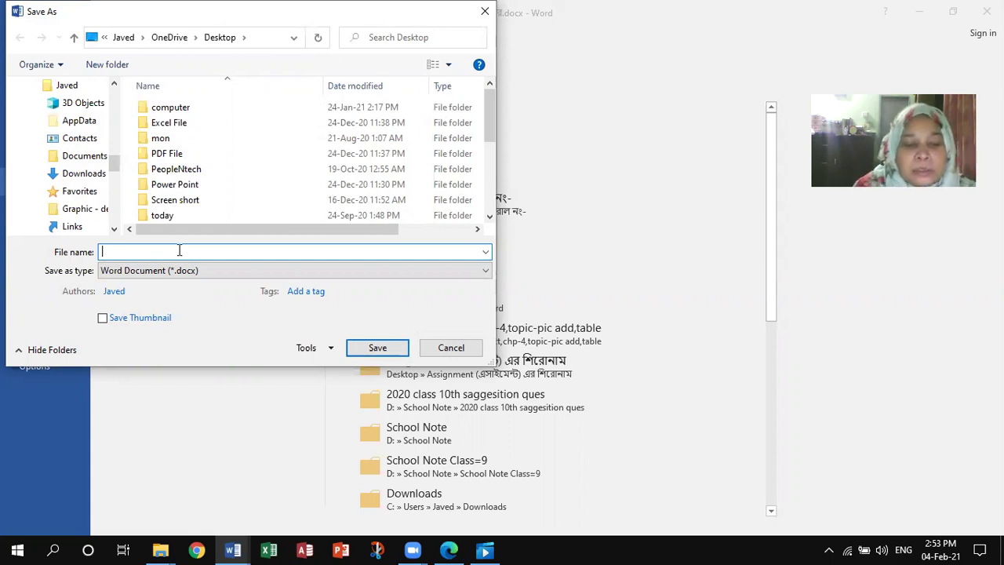
type("o")
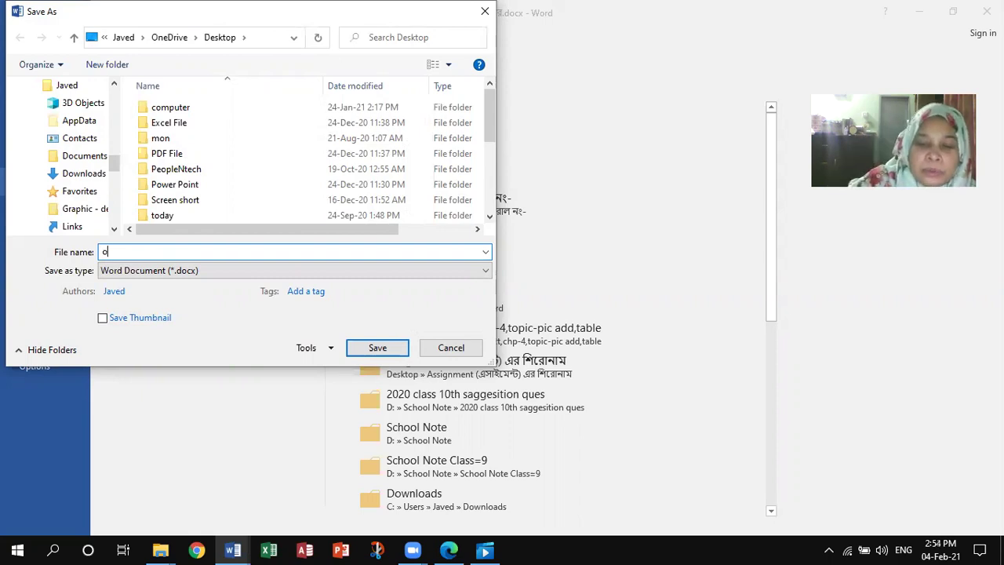
key("BackSpace")
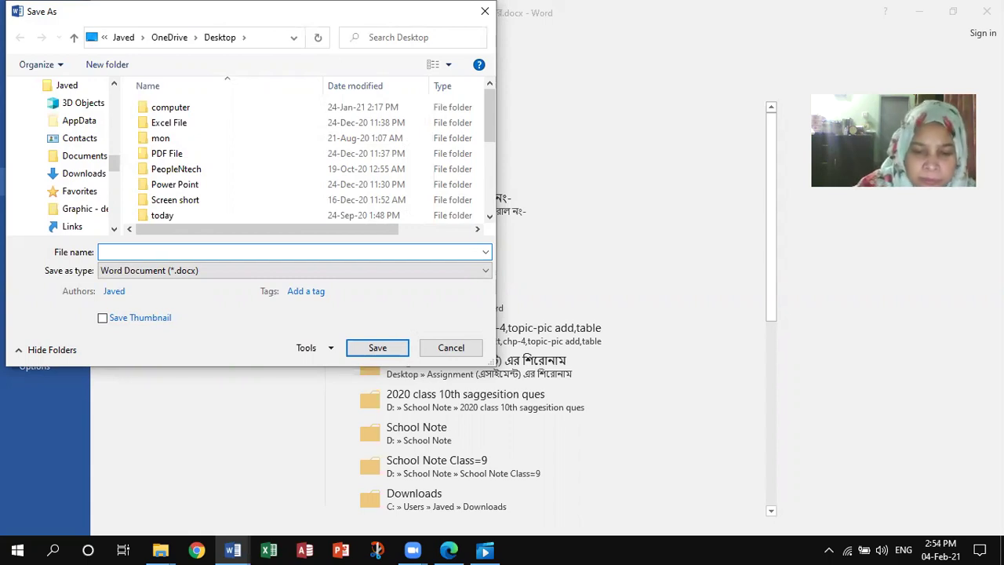
type("o")
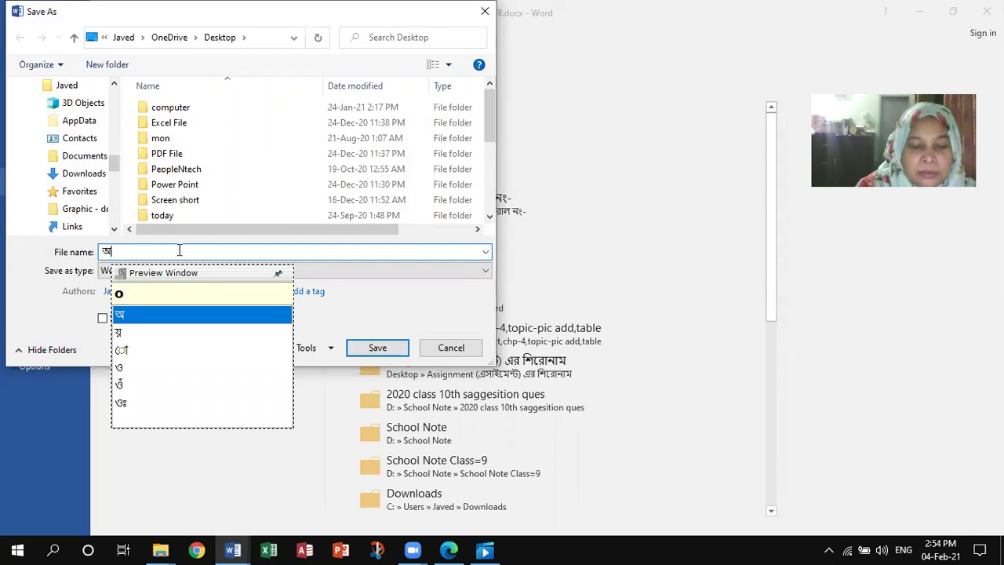
type("dh")
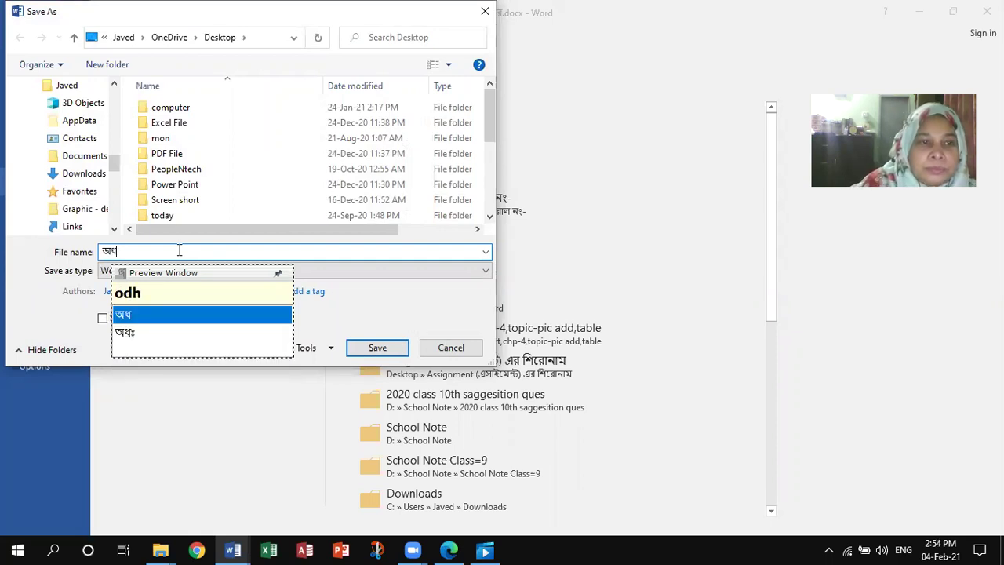
type("Zay")
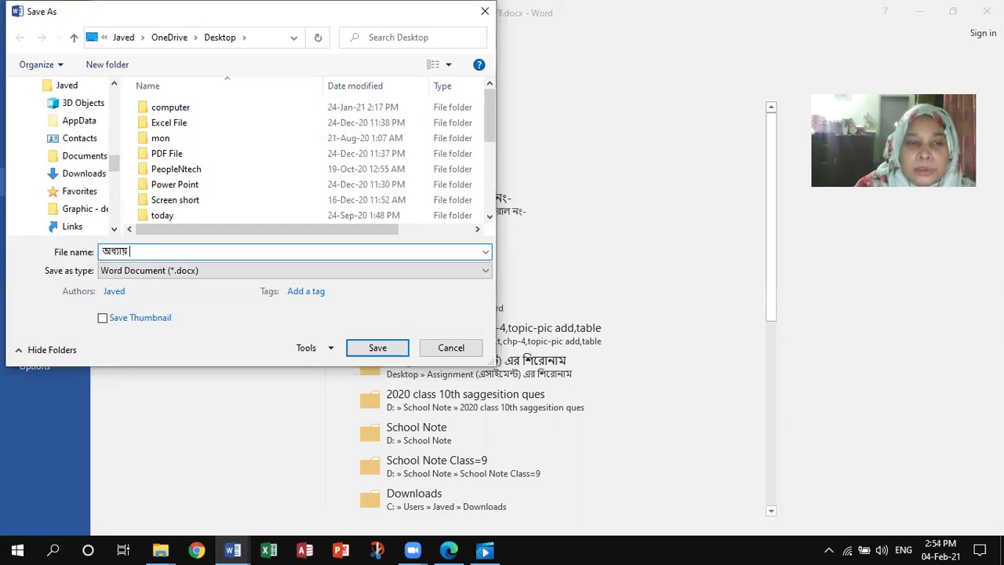
key("BackSpace")
key("BackSpace")
key("BackSpace")
key("BackSpace")
key("BackSpace")
key("BackSpace")
key("BackSpace")
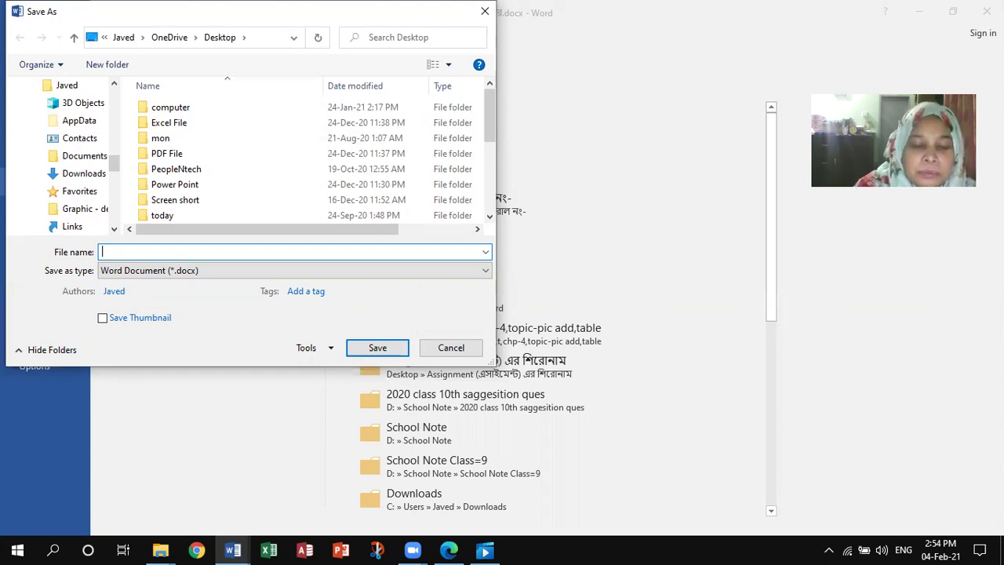
Enter "ফাইল সংরক্ষণ" as the new file name for the copy
type("fai")
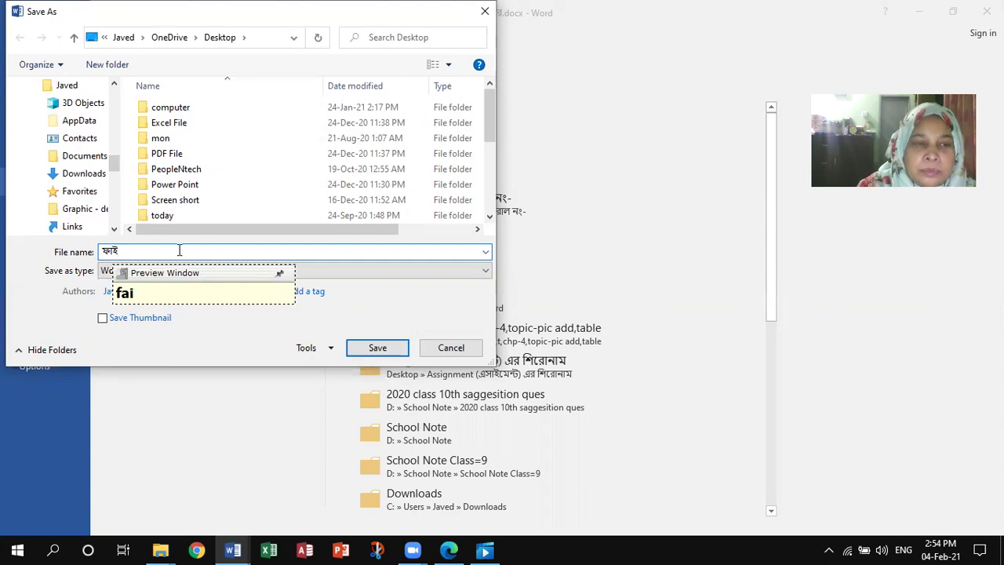
type("l s")
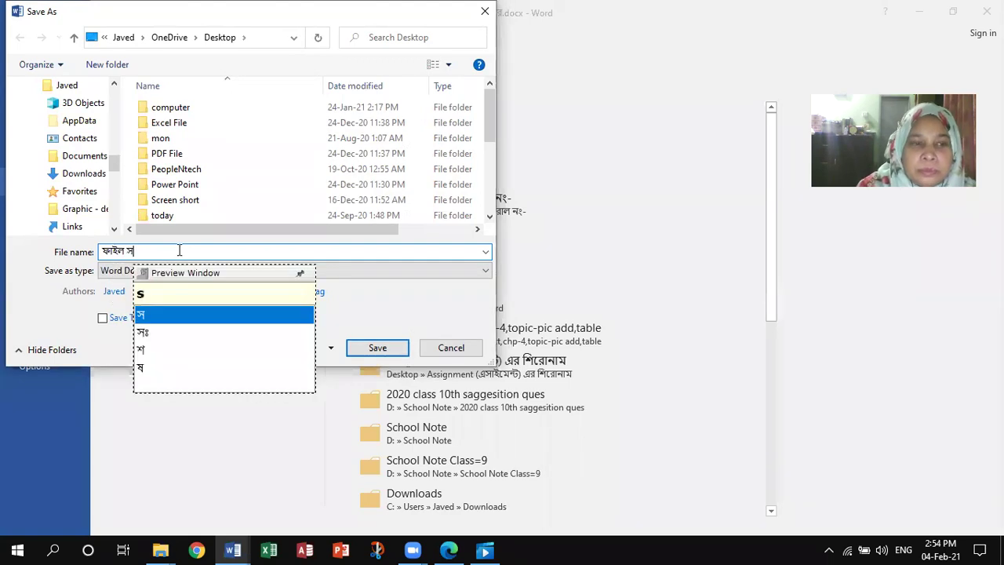
type("n")
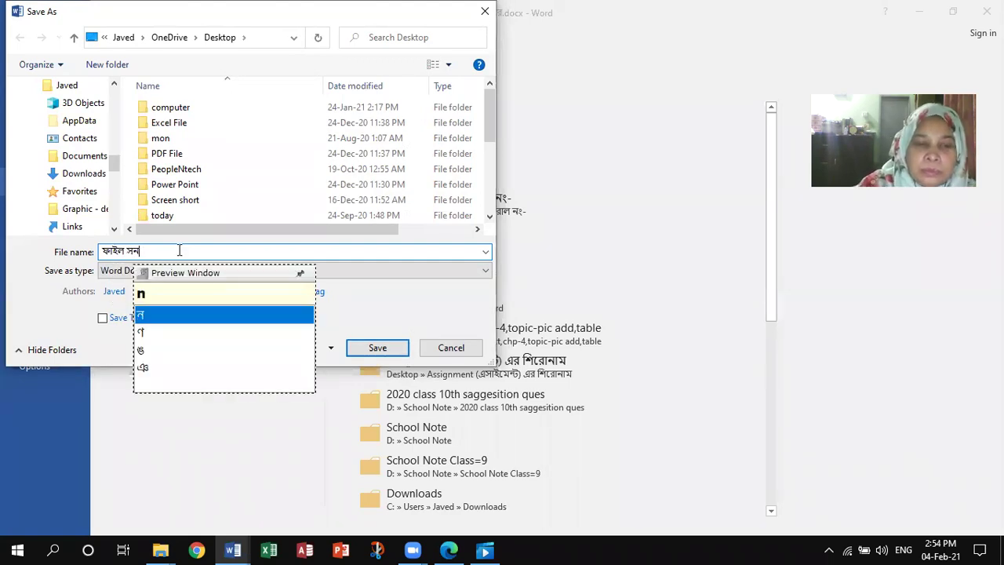
type("g")
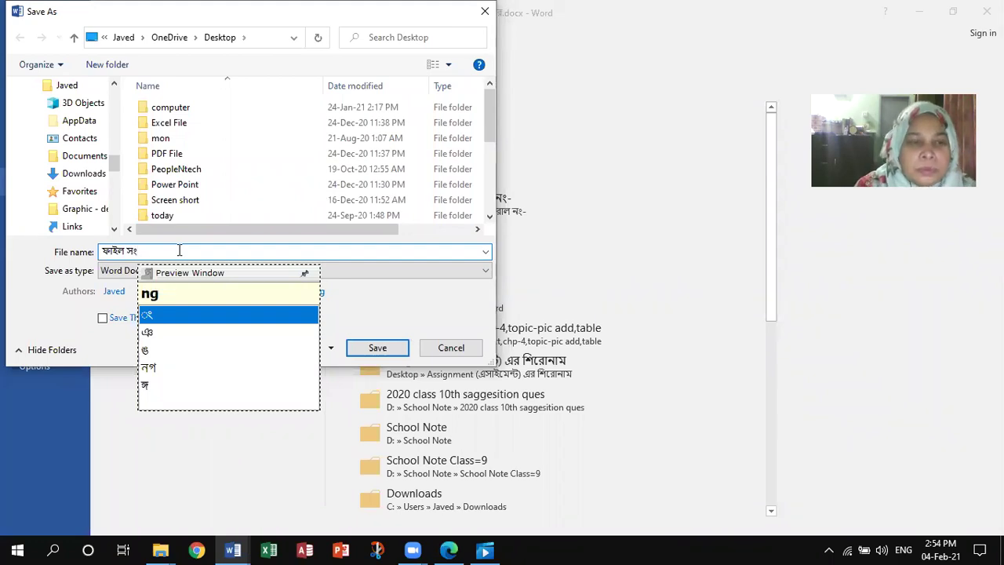
type("rkkhN")
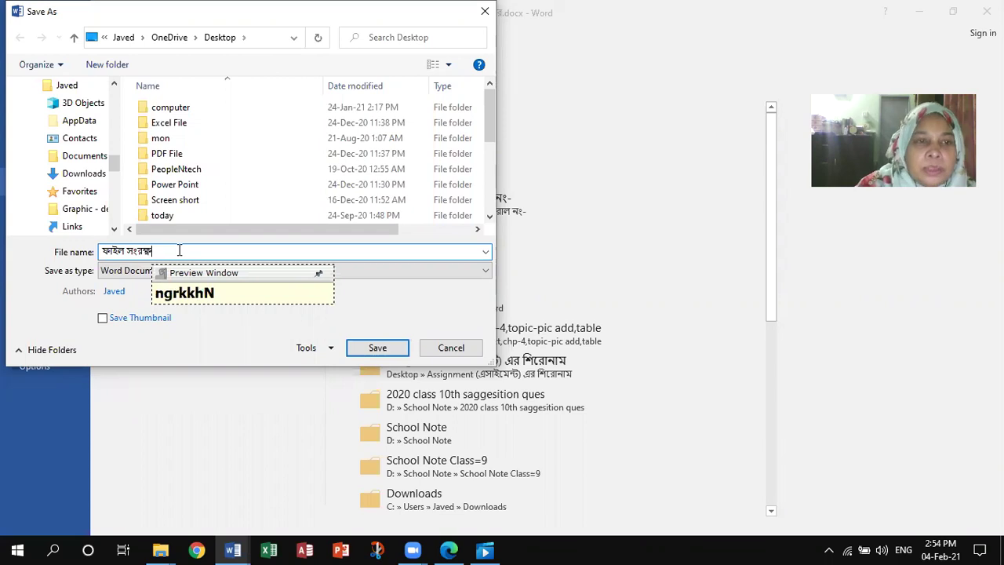
key("BackSpace")
key("space")
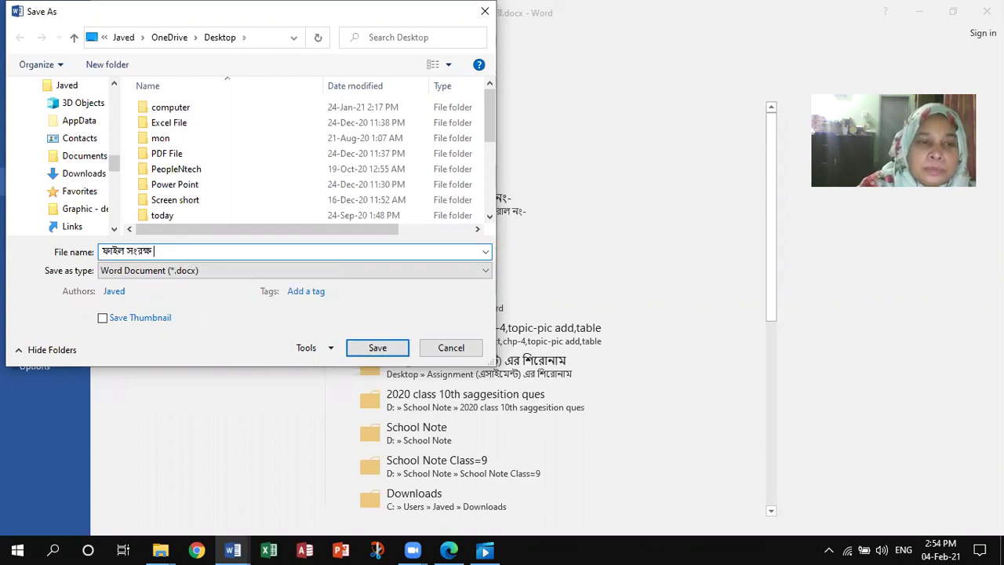
type("N")
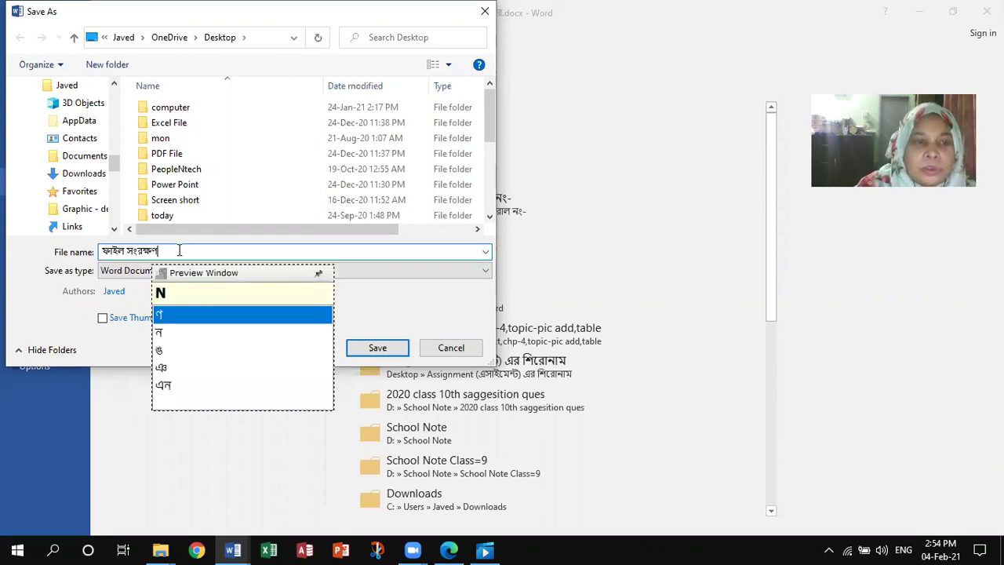
Append a comma and the date "০৪-০২-২১" to the file name
type(",")
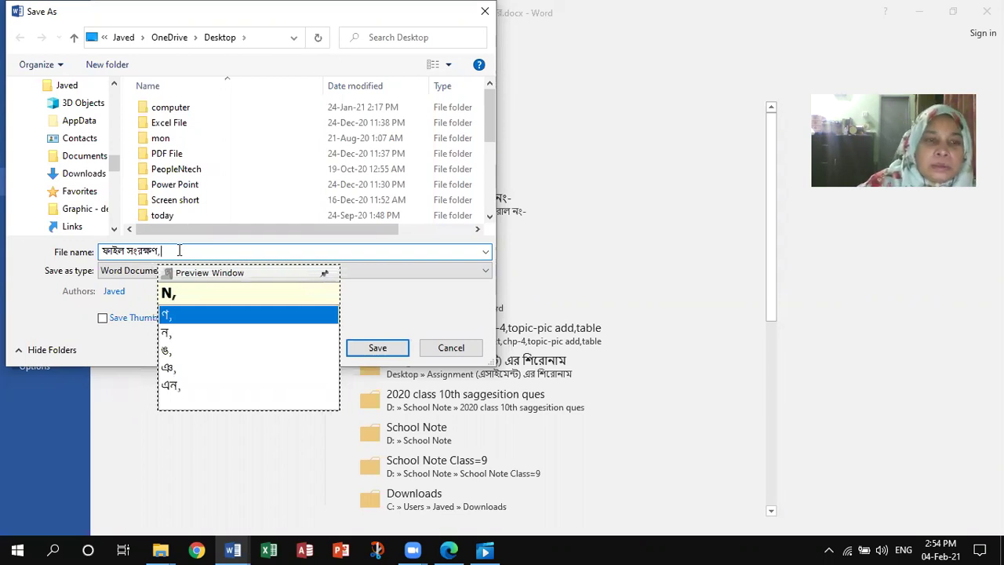
type("04")
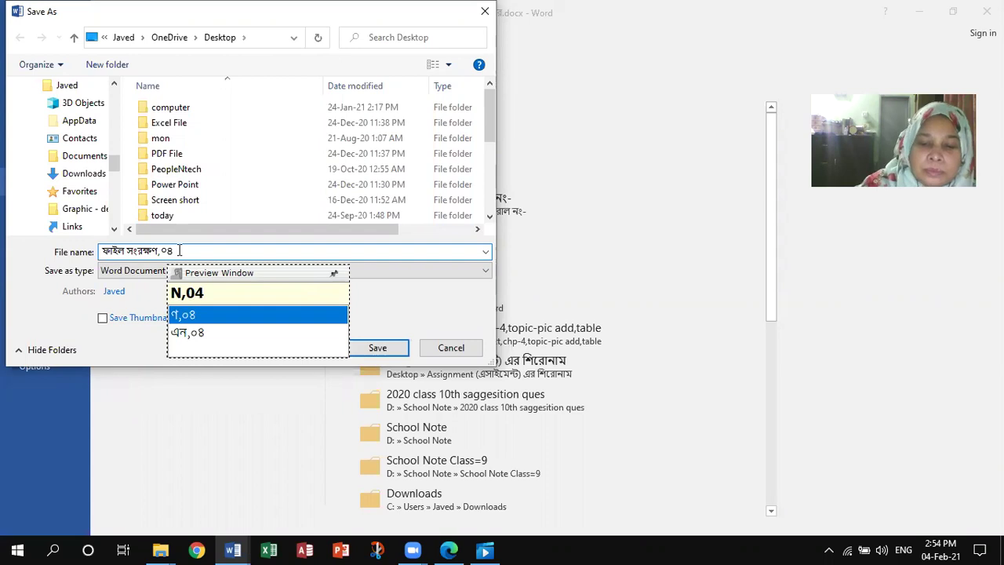
type("-")
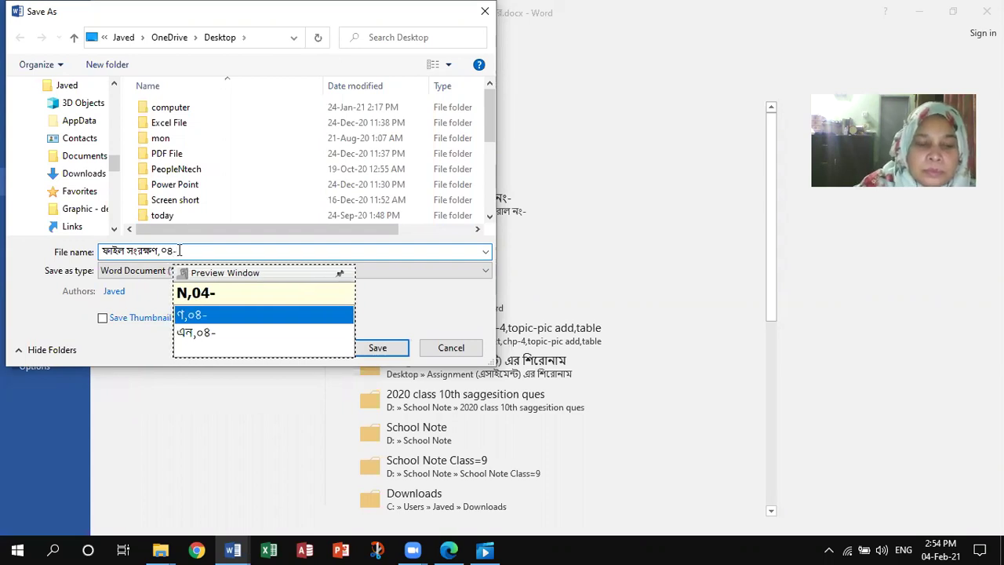
type("02")
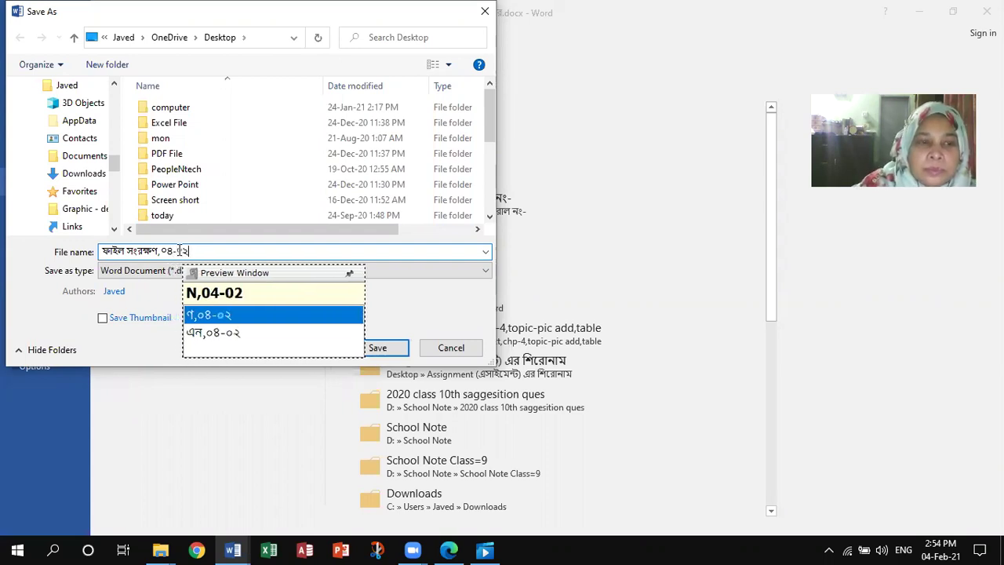
type("-")
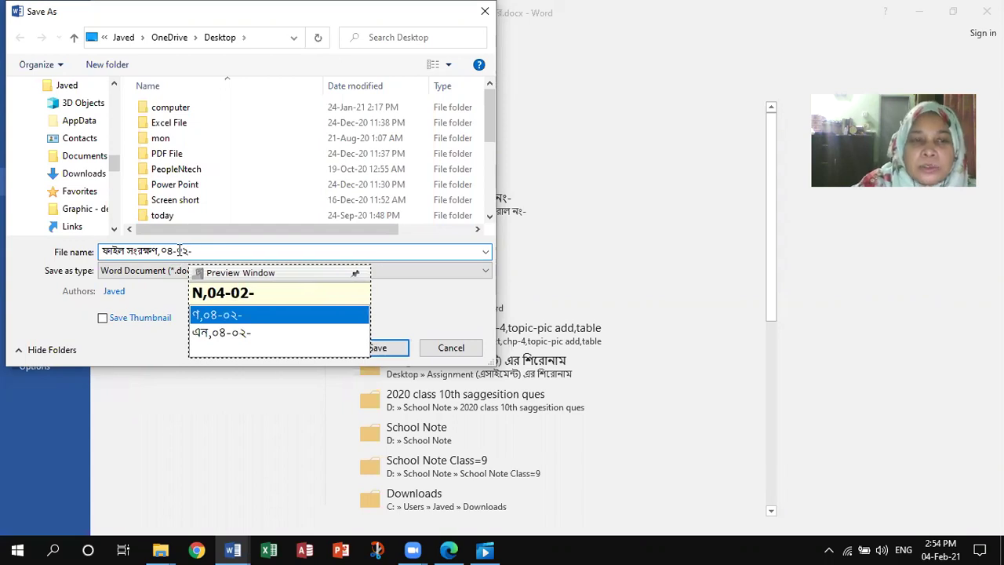
type("21")
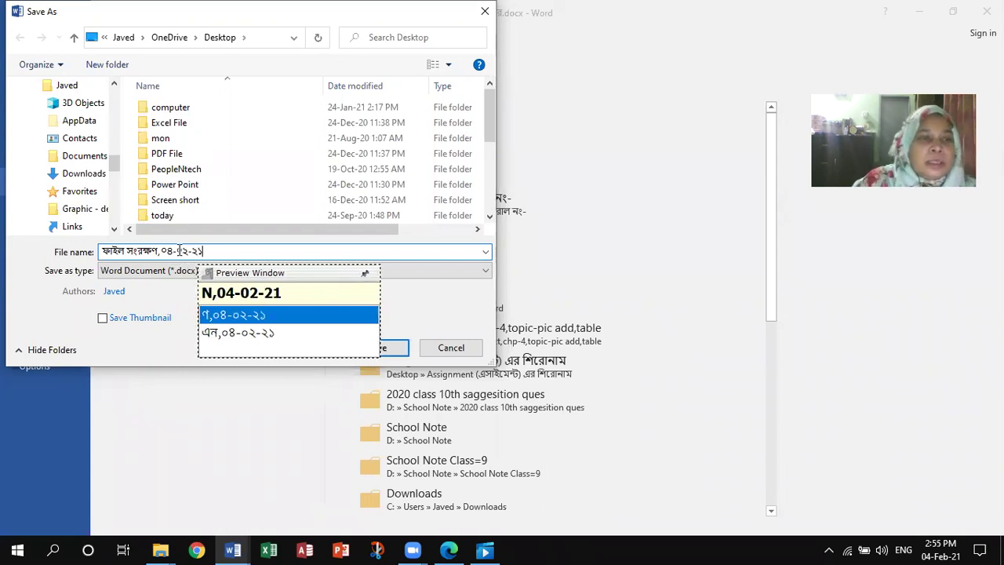
Choose the Desktop as the location and save the document copy there
scroll(118, 112, "up", 6)
scroll(122, 113, "up", 4)
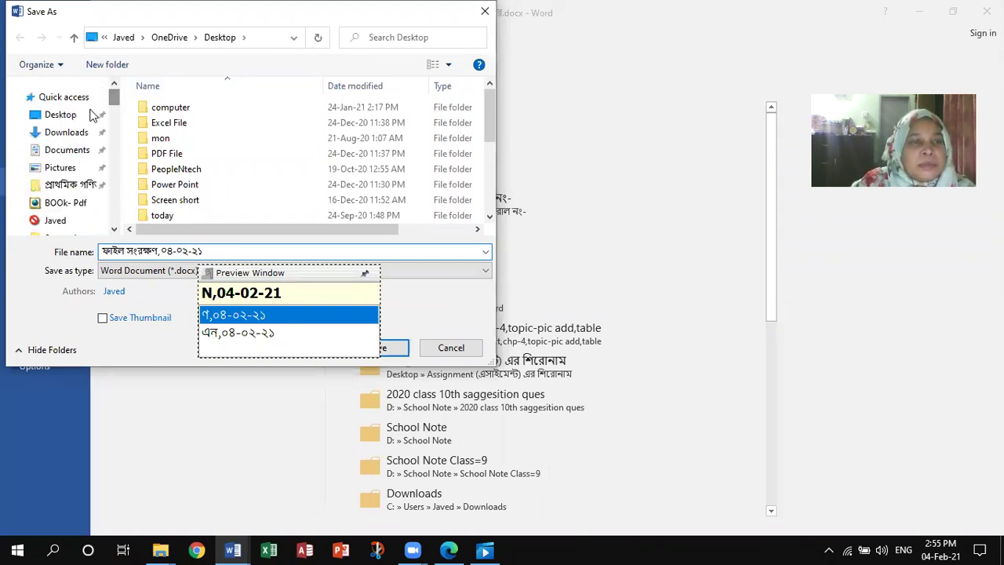
left_click(61, 116)
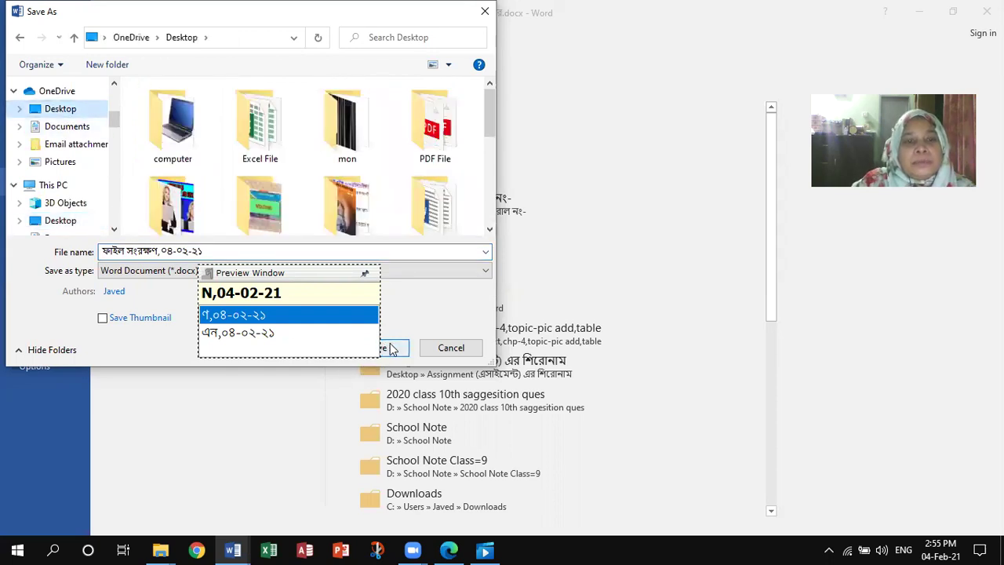
left_click(390, 349)
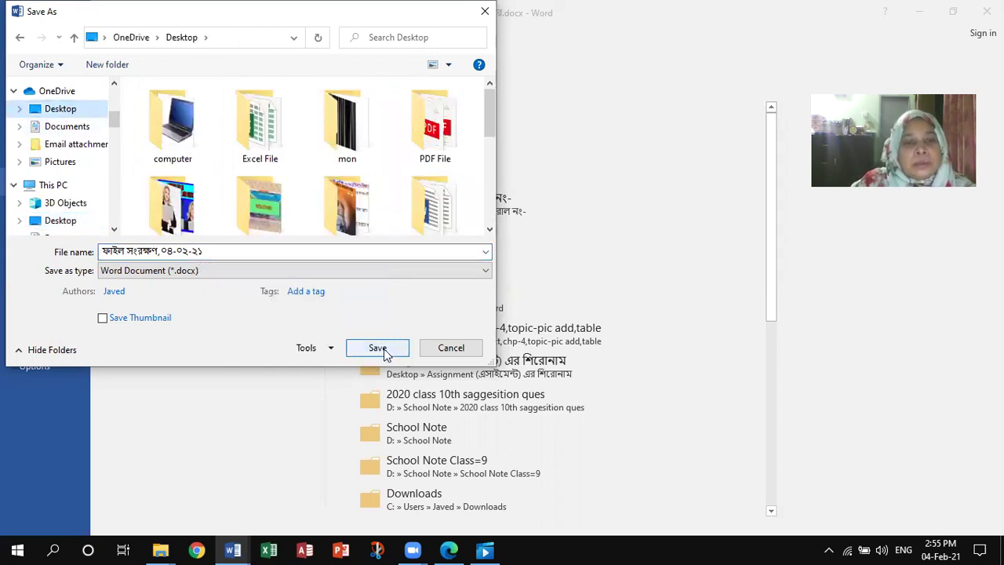
left_click(385, 349)
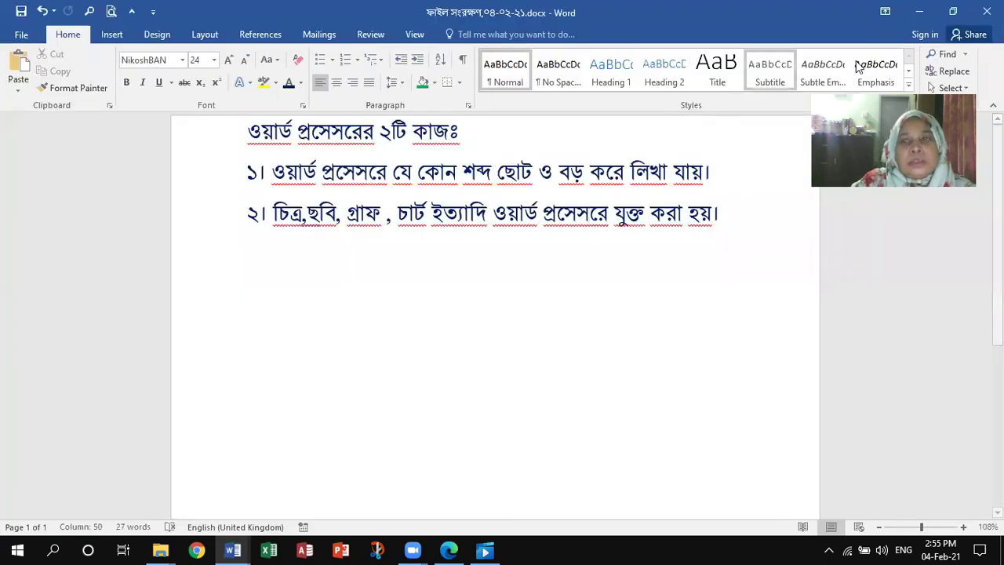
Minimise the open Word and PDF windows and open the original "ওয়ার্ড প্রসেসর.docx" from the Desktop
left_click(919, 17)
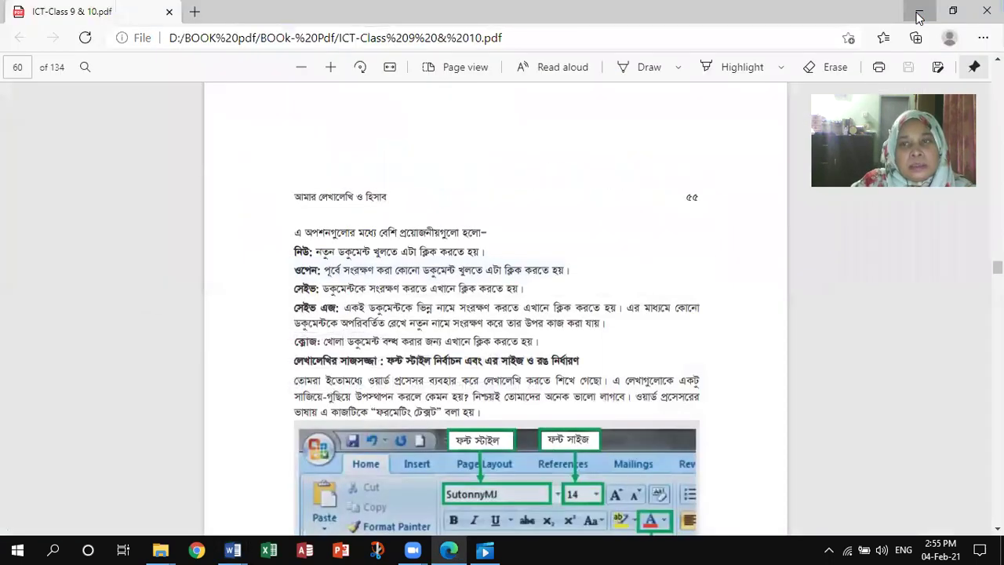
left_click(920, 13)
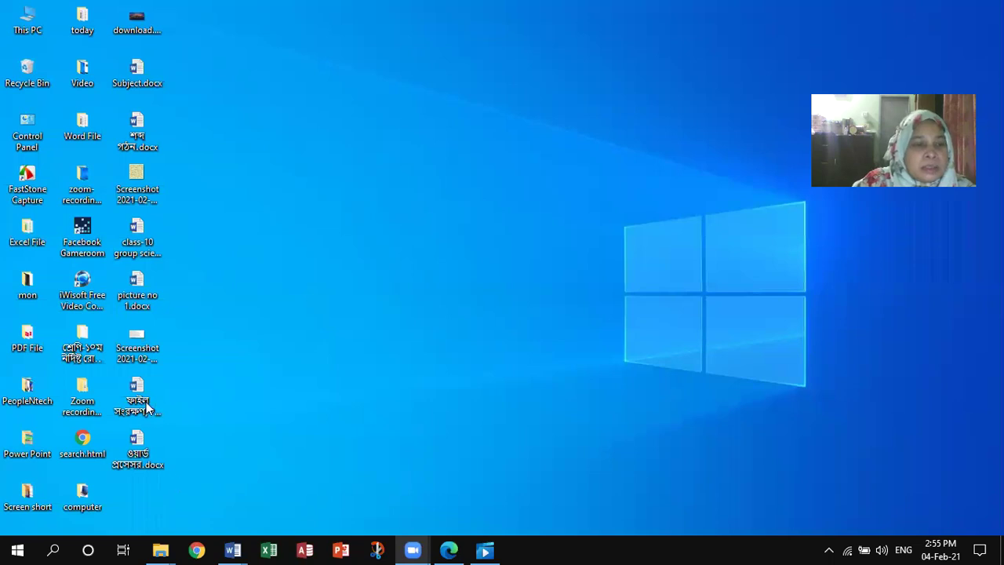
double_click(141, 466)
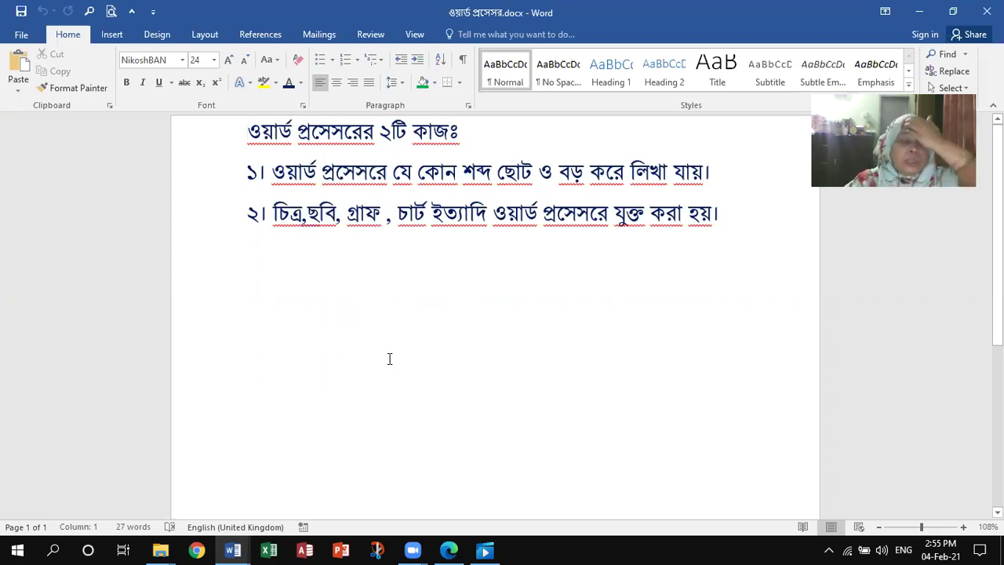
Minimise both Word documents and reopen the saved copy "ফাইল সংরক্ষণ,০৪-০২-২১.docx" from the Desktop
left_click(918, 17)
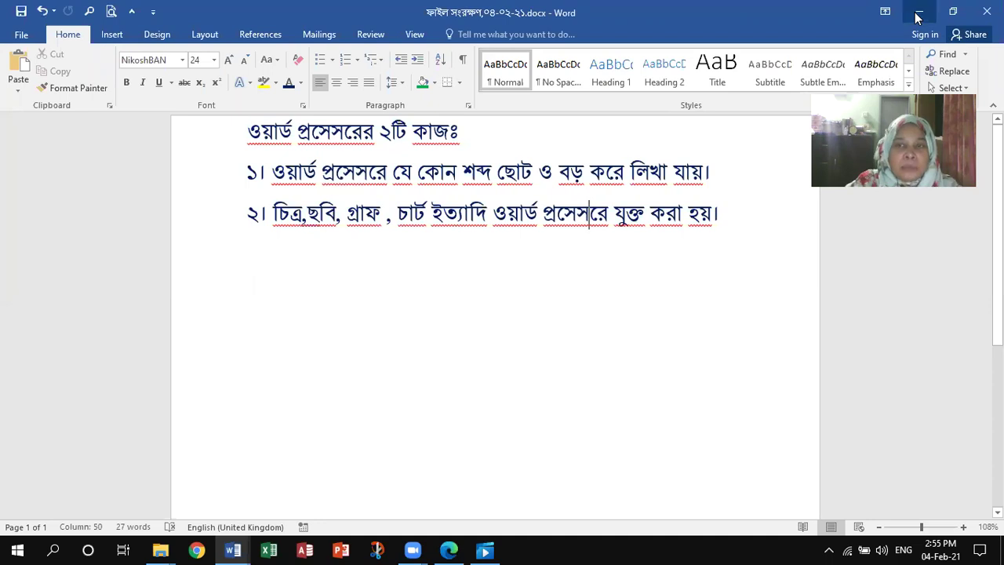
left_click(919, 17)
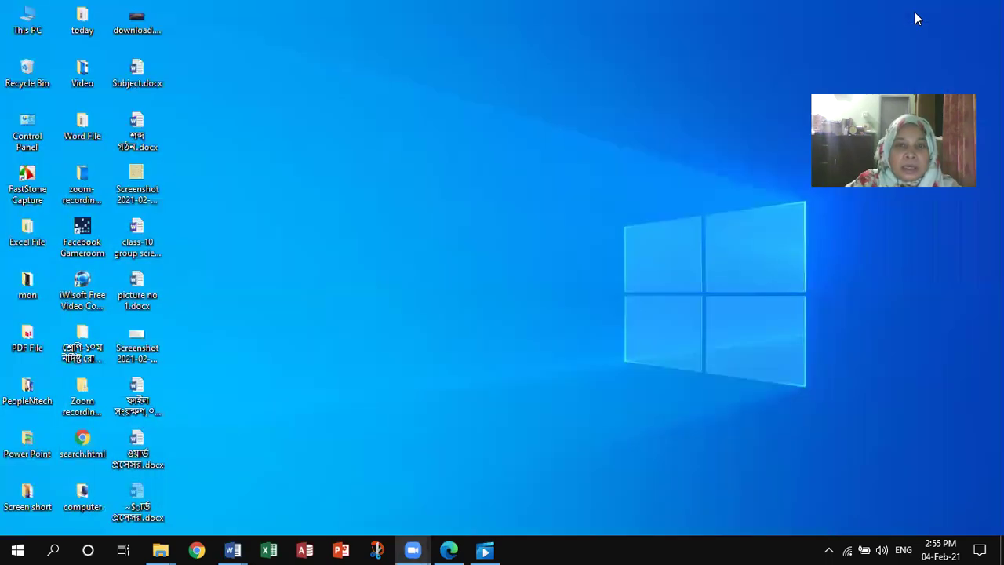
double_click(136, 409)
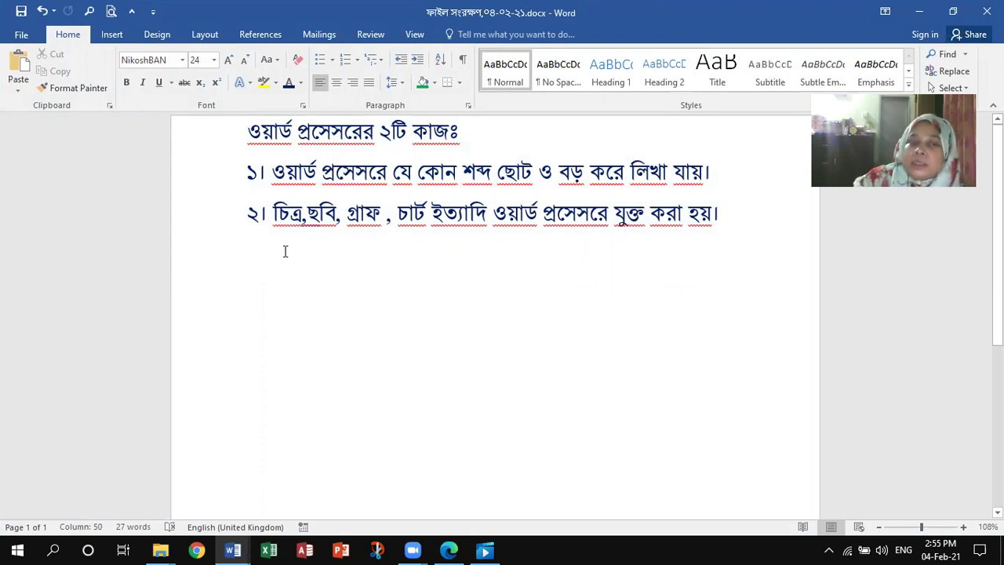
Consult the Close entry in the ICT textbook PDF in Edge and close "ফাইল সংরক্ষণ,০৪-০২-২১.docx" in Word
left_click(923, 11)
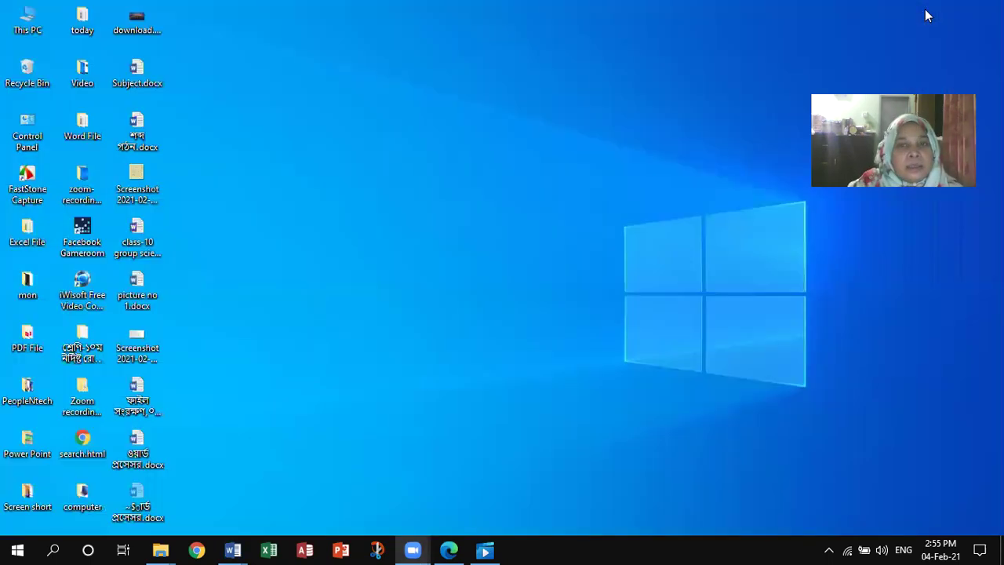
left_click(449, 550)
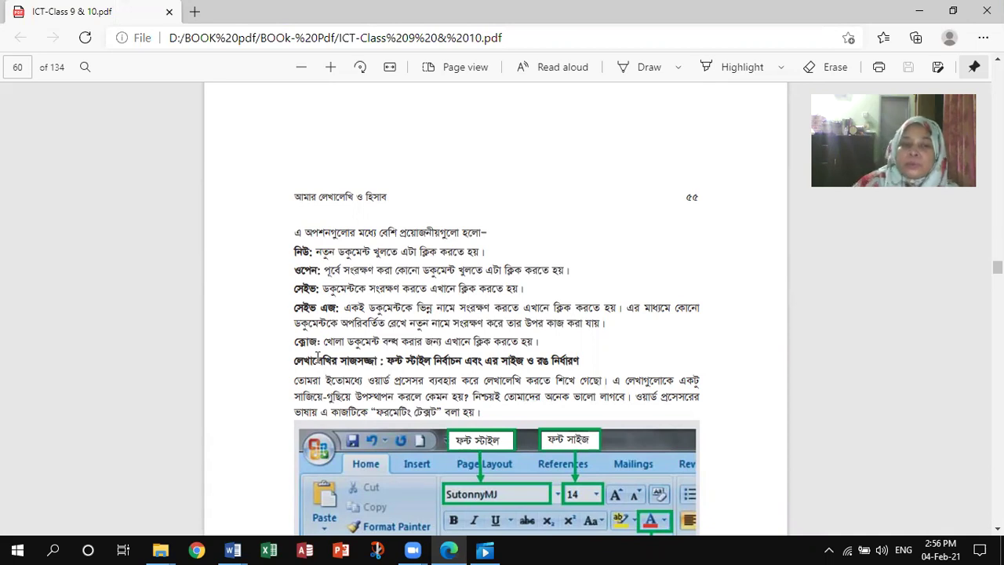
left_click(246, 547)
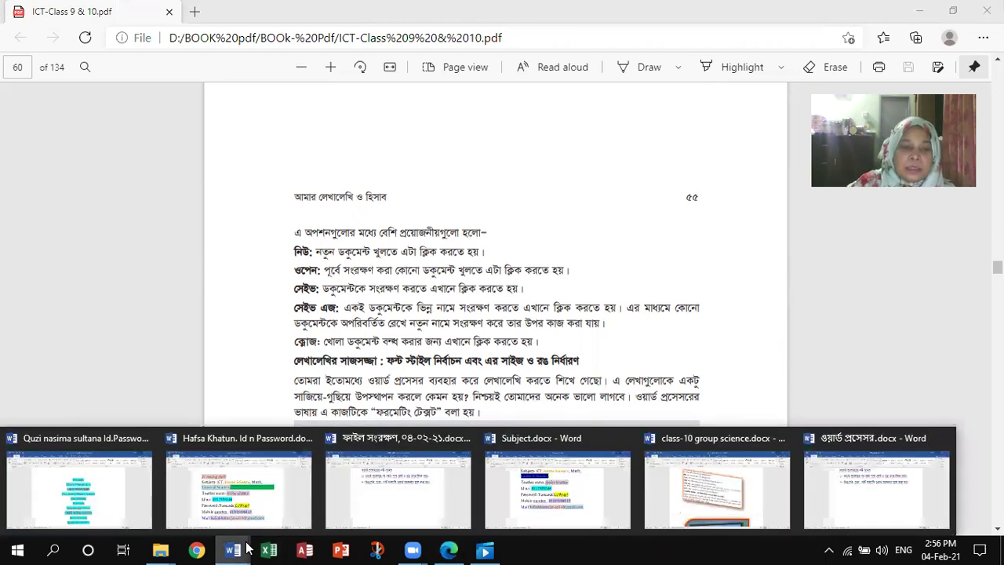
left_click(396, 481)
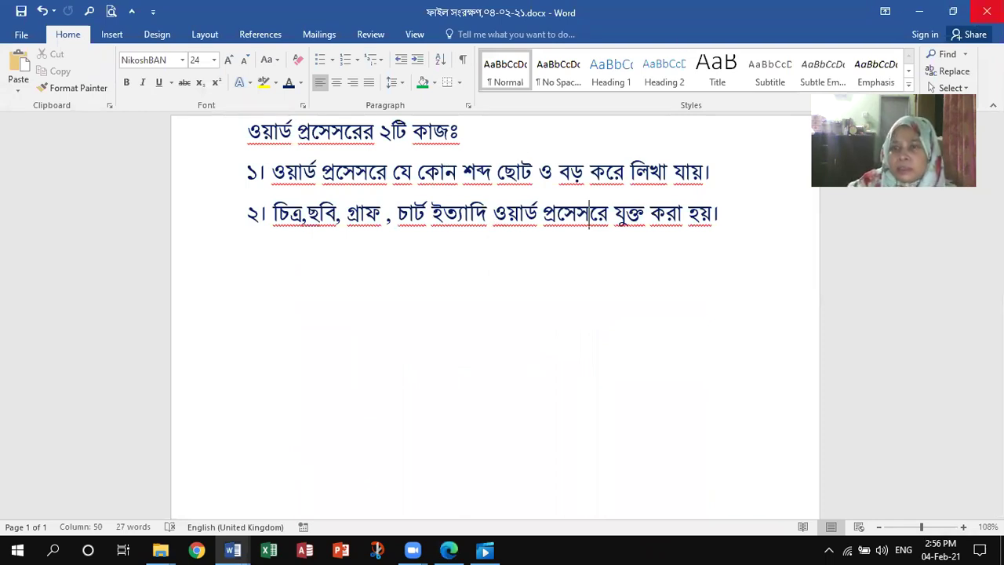
left_click(986, 11)
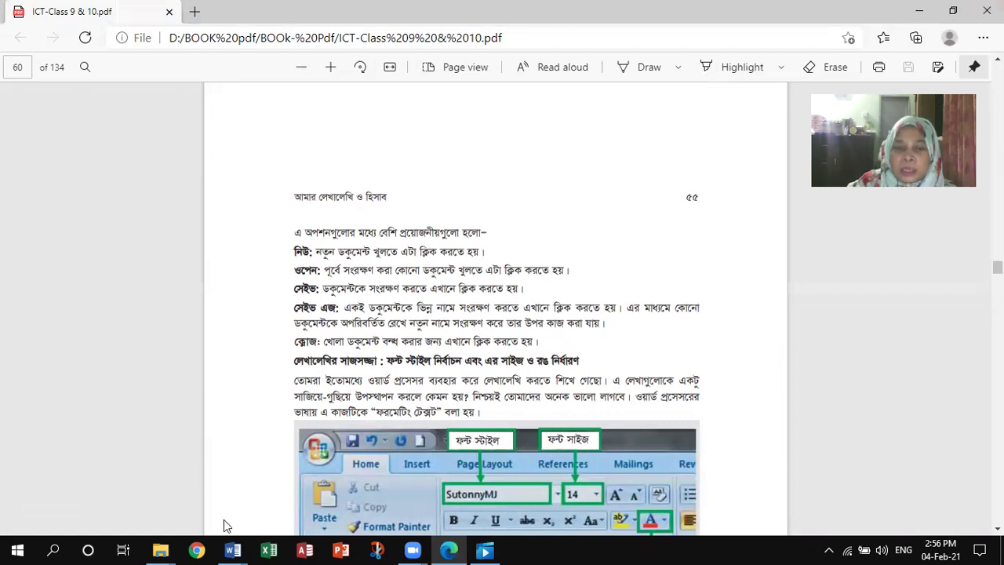
Show the previews of the remaining open Word documents
left_click(232, 550)
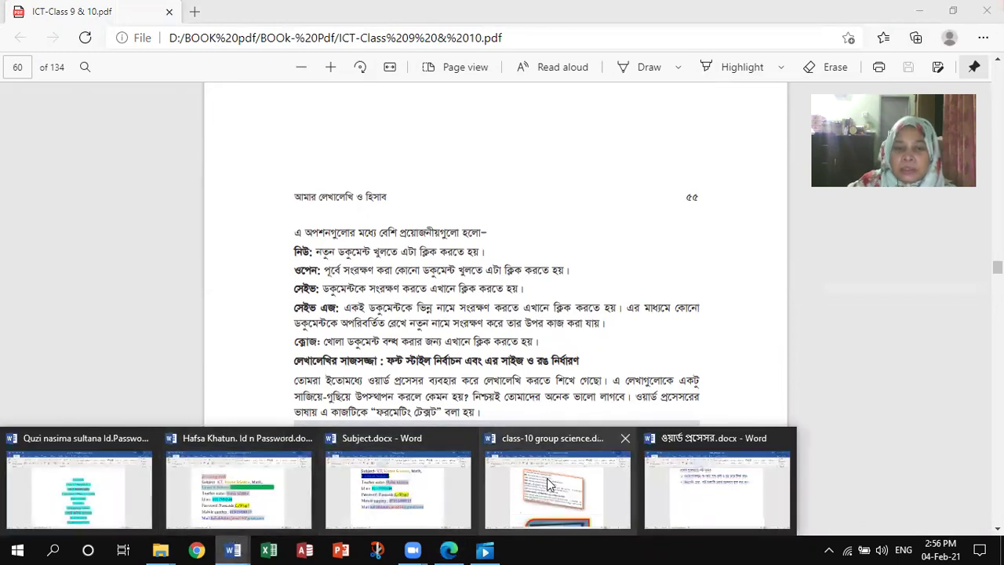